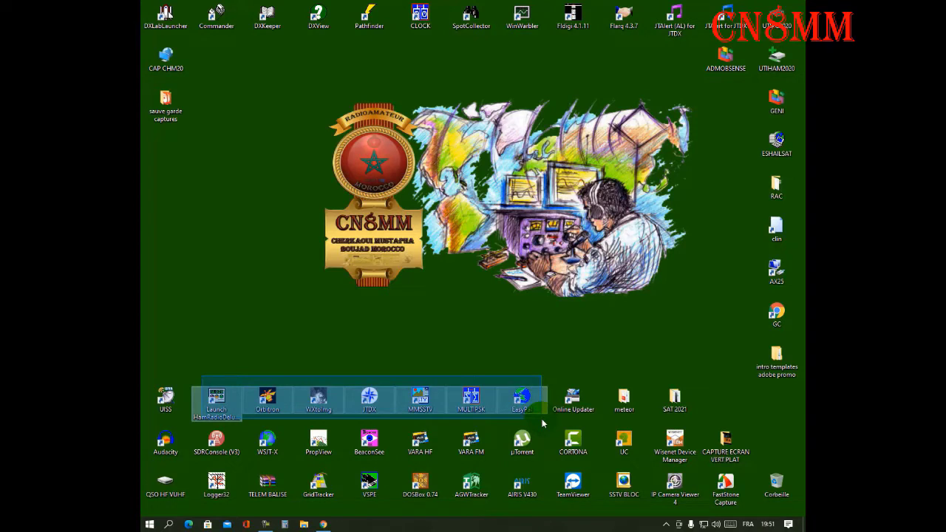
{"action": "left_click_drag", "start_coordinate": [201, 375], "coordinate": [542, 423]}
{"action": "left_click_drag", "start_coordinate": [245, 426], "coordinate": [331, 416]}
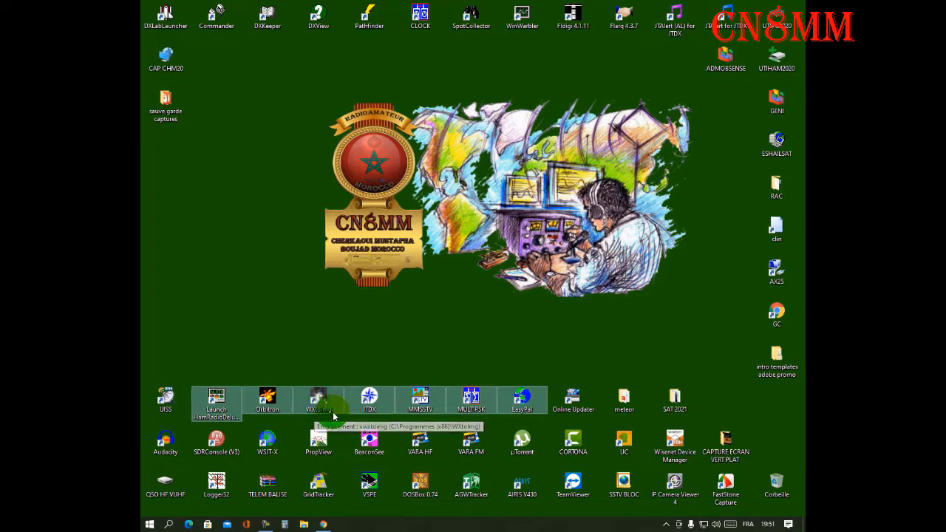
{"action": "left_click_drag", "start_coordinate": [333, 416], "coordinate": [417, 341]}
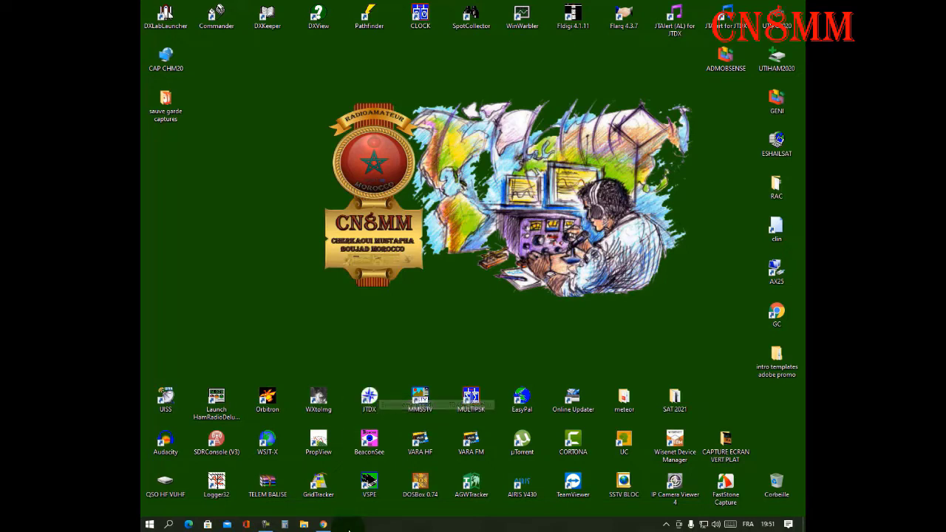
- Switch to Chrome and load the JTDX website jtdx.tech/en/ in a new tab
{"action": "left_click", "coordinate": [323, 524]}
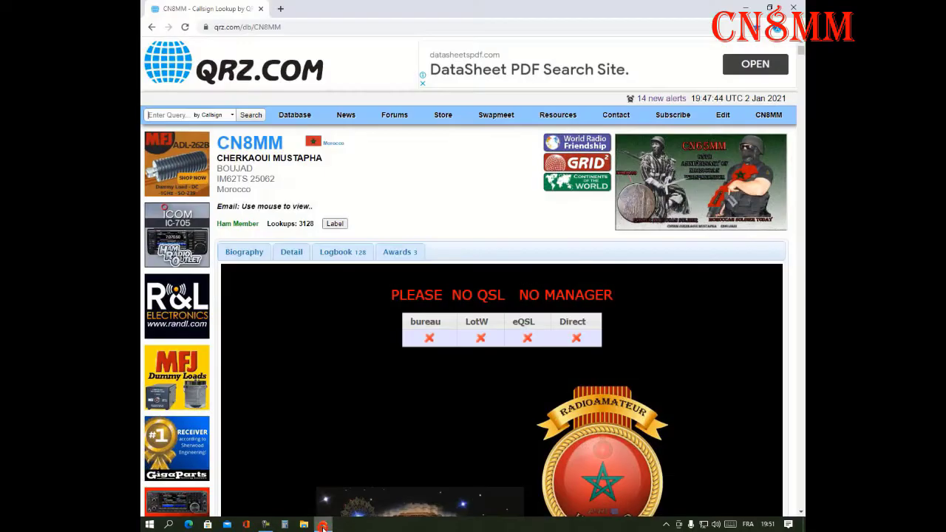
{"action": "left_click", "coordinate": [281, 9]}
{"action": "left_click", "coordinate": [266, 28]}
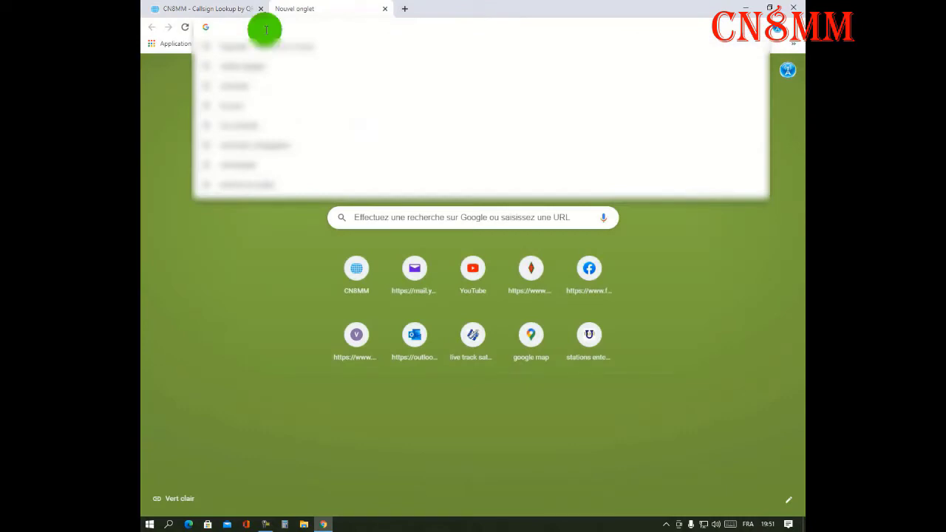
{"action": "type", "text": "j"}
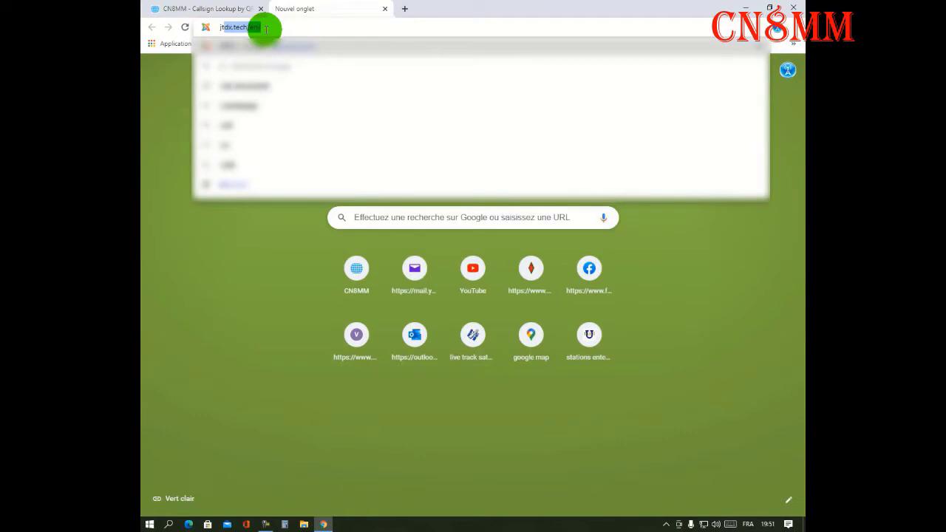
{"action": "type", "text": "td"}
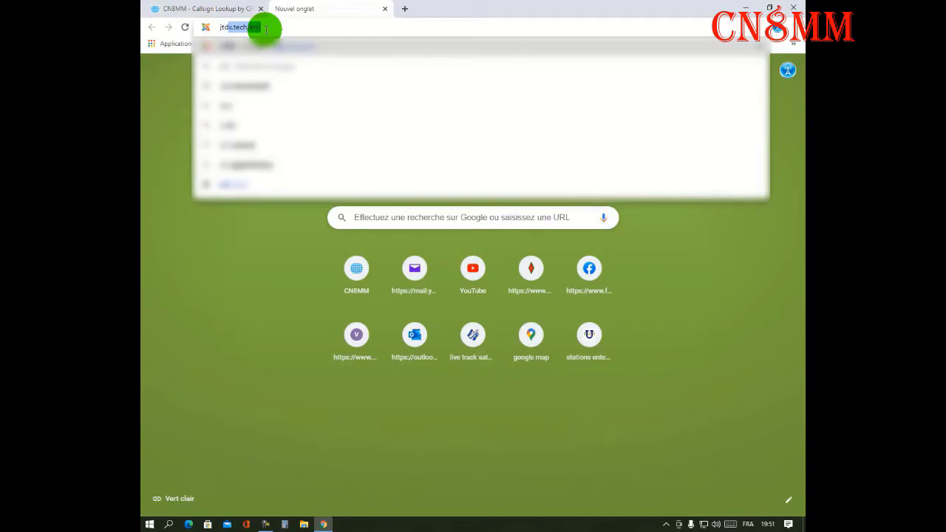
{"action": "left_click", "coordinate": [289, 44]}
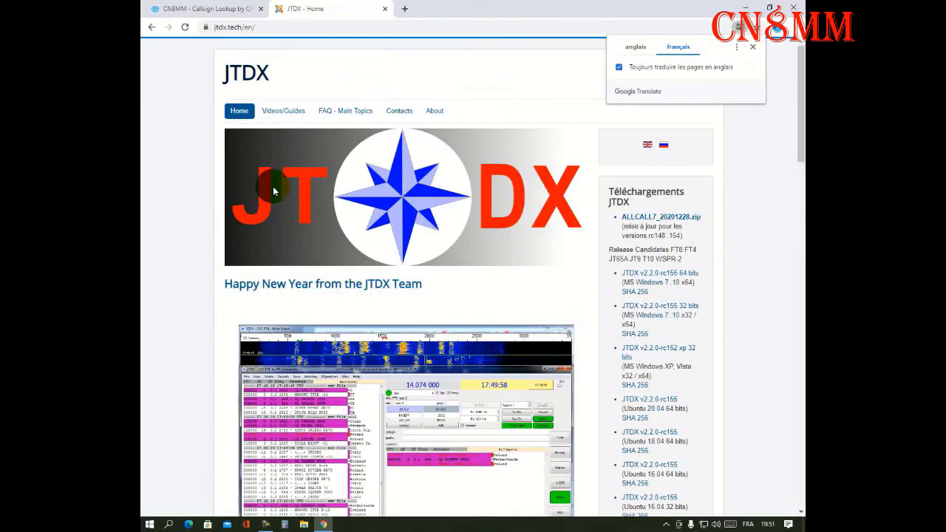
- Dismiss the translation prompt and examine the JTDX download list for the Windows releases
{"action": "left_click", "coordinate": [749, 143]}
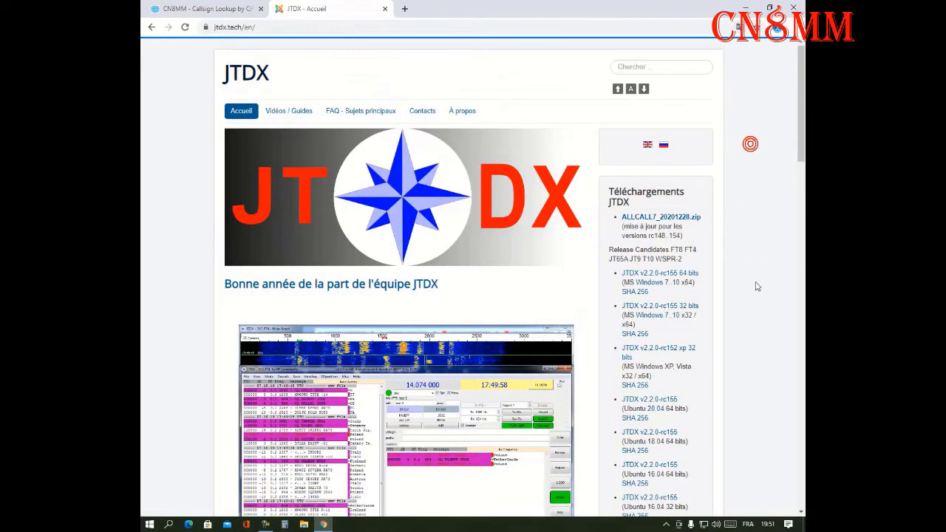
{"action": "scroll", "coordinate": [755, 285], "scroll_direction": "down", "scroll_amount": 3}
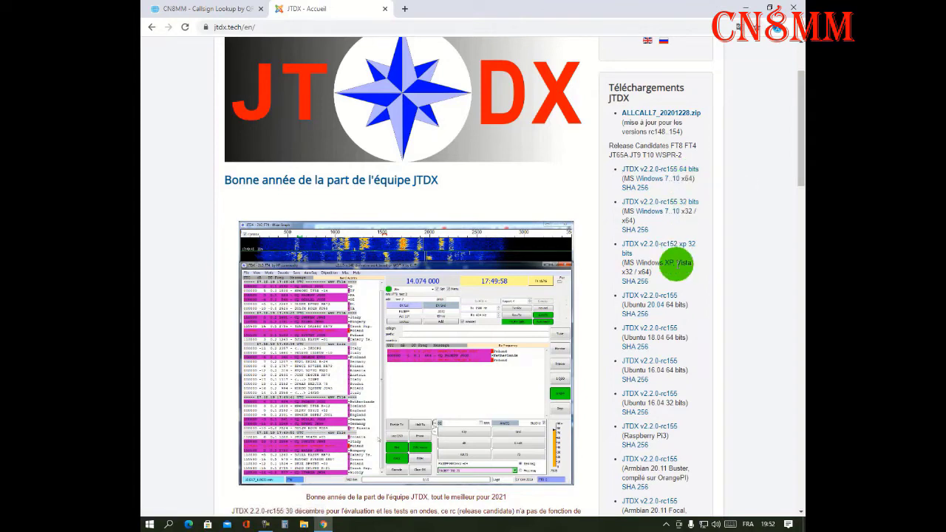
{"action": "left_click", "coordinate": [651, 177]}
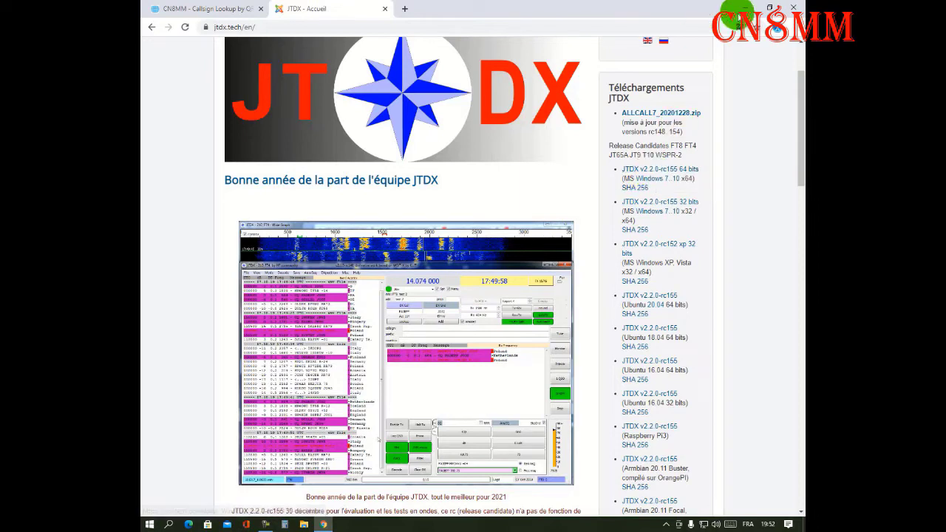
- Return to the desktop and launch the installed JTDX program
{"action": "key", "text": "super+d"}
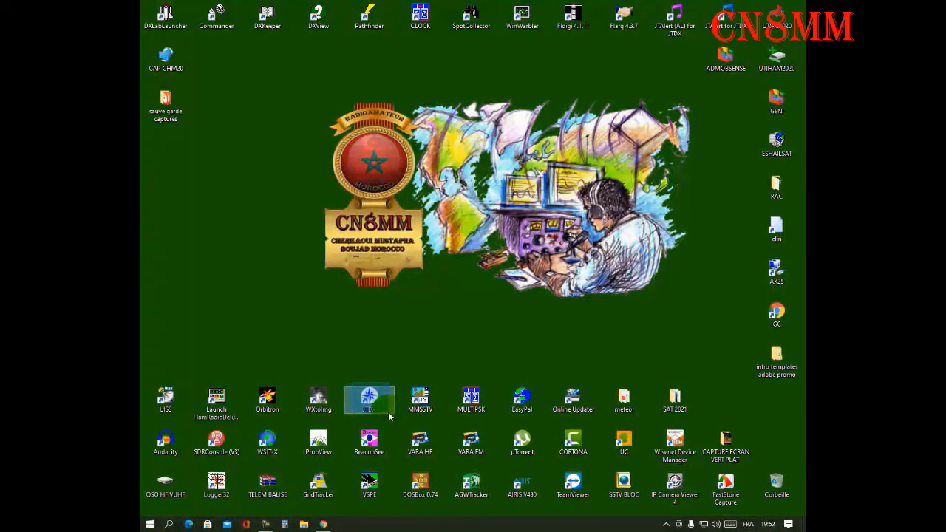
{"action": "double_click", "coordinate": [370, 400]}
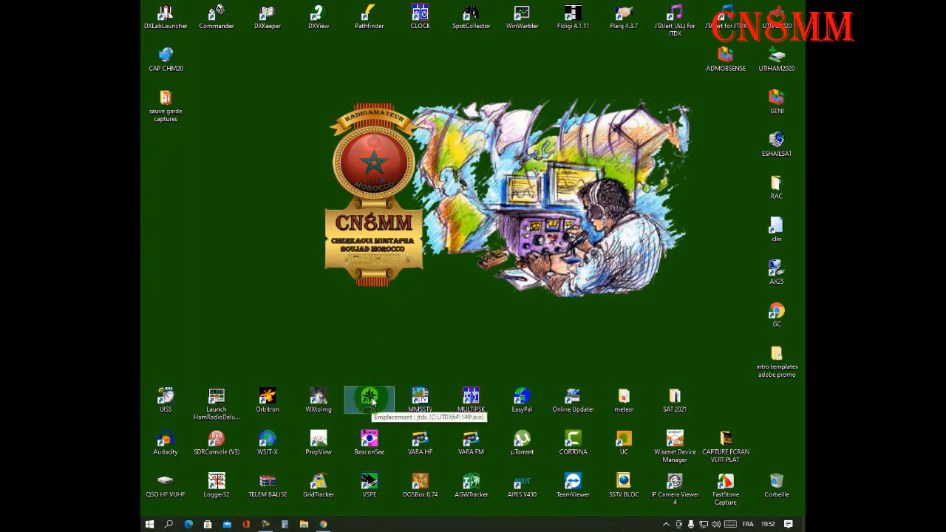
{"action": "double_click", "coordinate": [371, 402]}
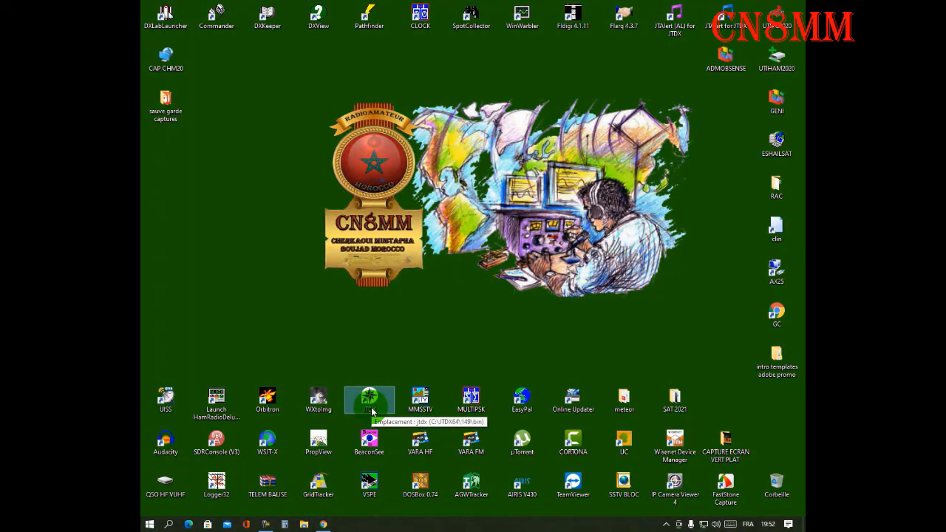
{"action": "double_click", "coordinate": [371, 410]}
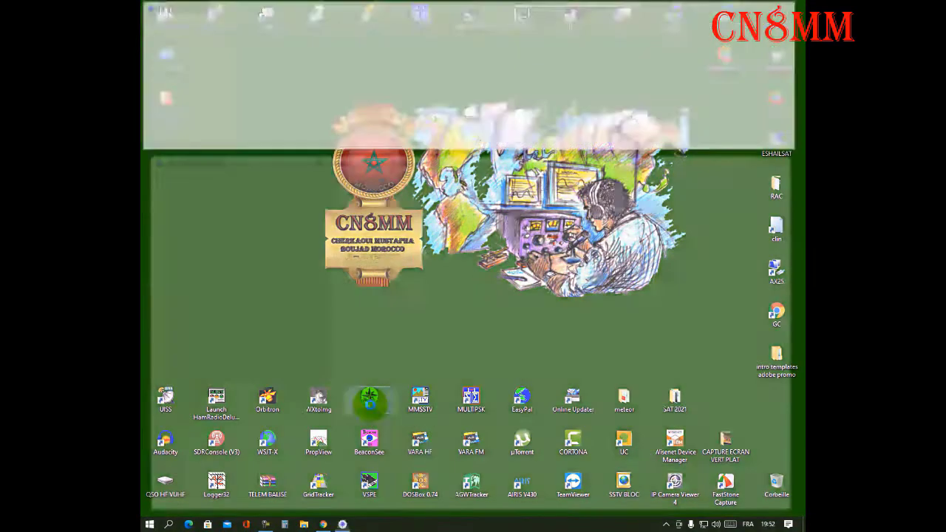
{"action": "left_click", "coordinate": [370, 406]}
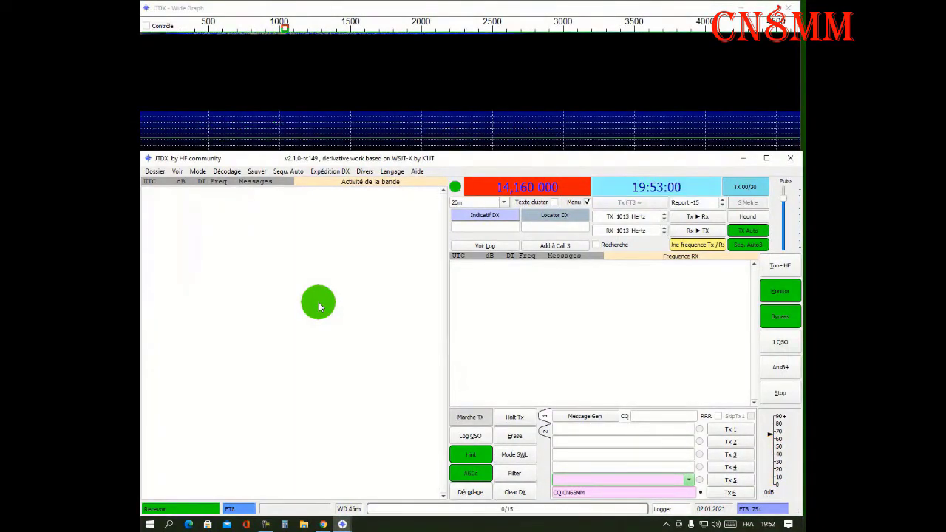
- Set the station callsign to CN8MM in the JTDX settings and display the radio configuration page
{"action": "left_click", "coordinate": [154, 171]}
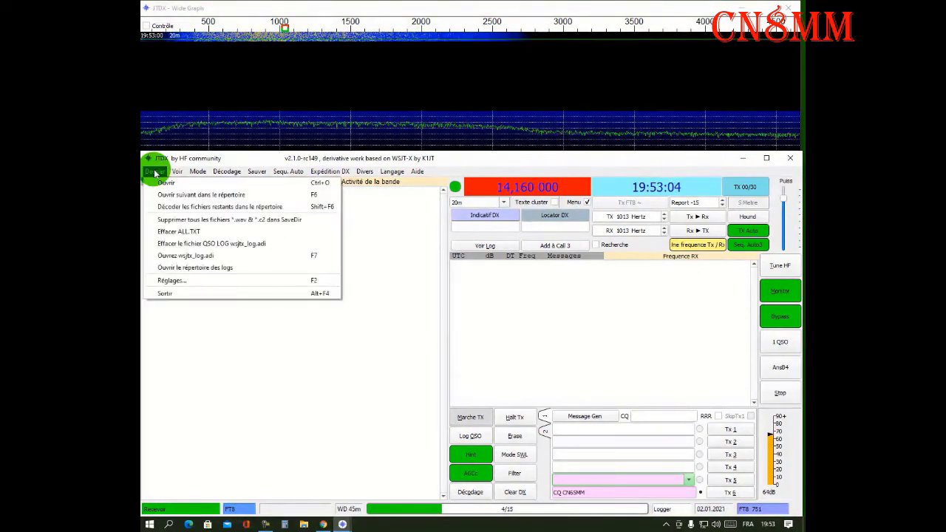
{"action": "left_click", "coordinate": [169, 282]}
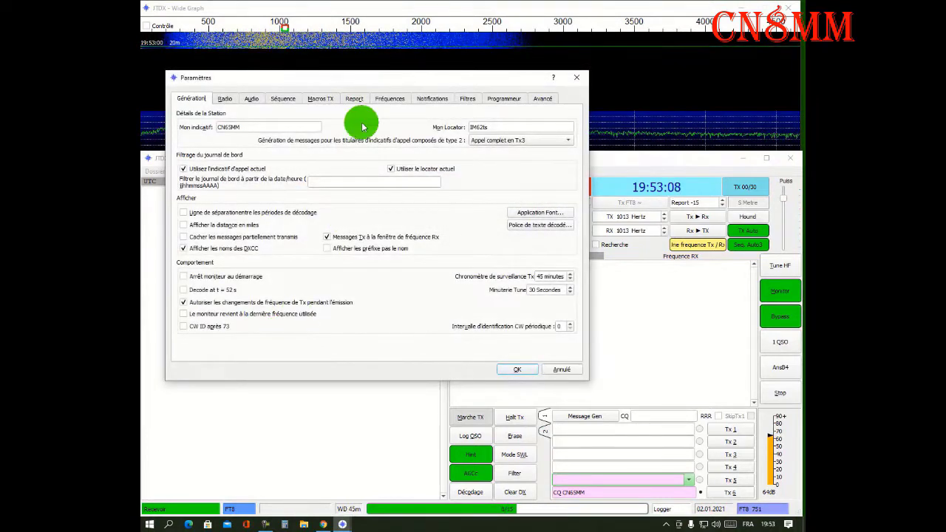
{"action": "left_click_drag", "start_coordinate": [337, 82], "coordinate": [443, 105]}
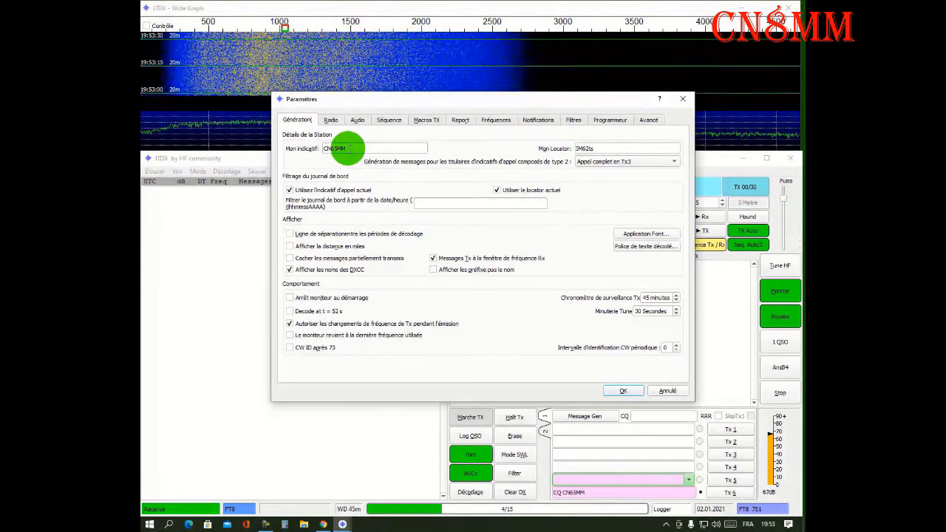
{"action": "double_click", "coordinate": [323, 154]}
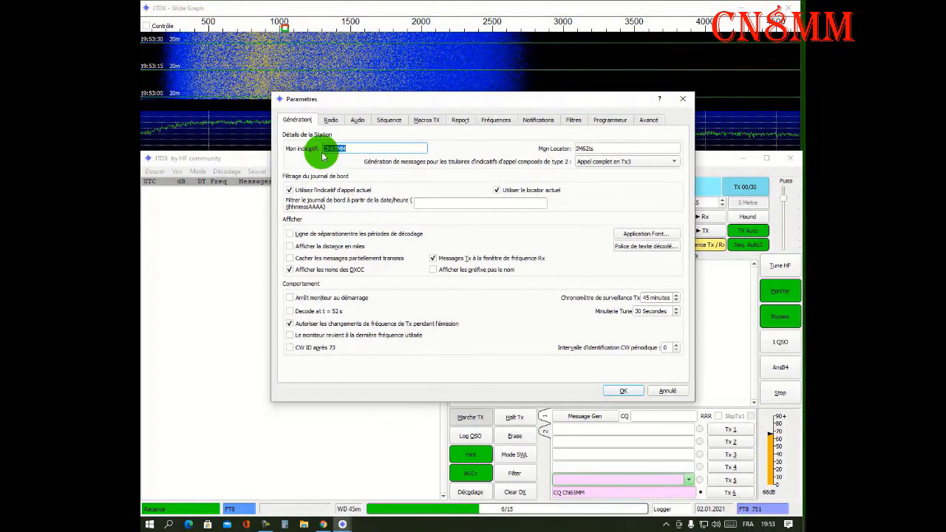
{"action": "type", "text": "8"}
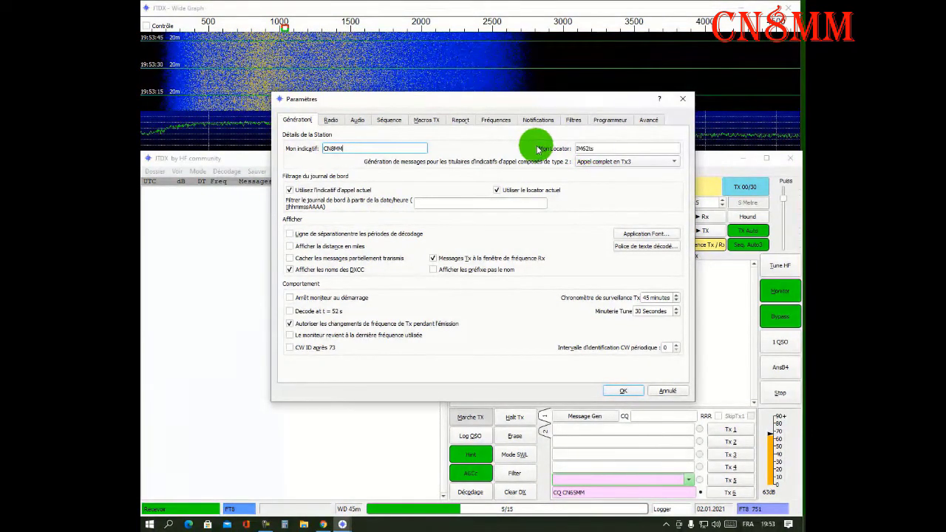
{"action": "double_click", "coordinate": [581, 149]}
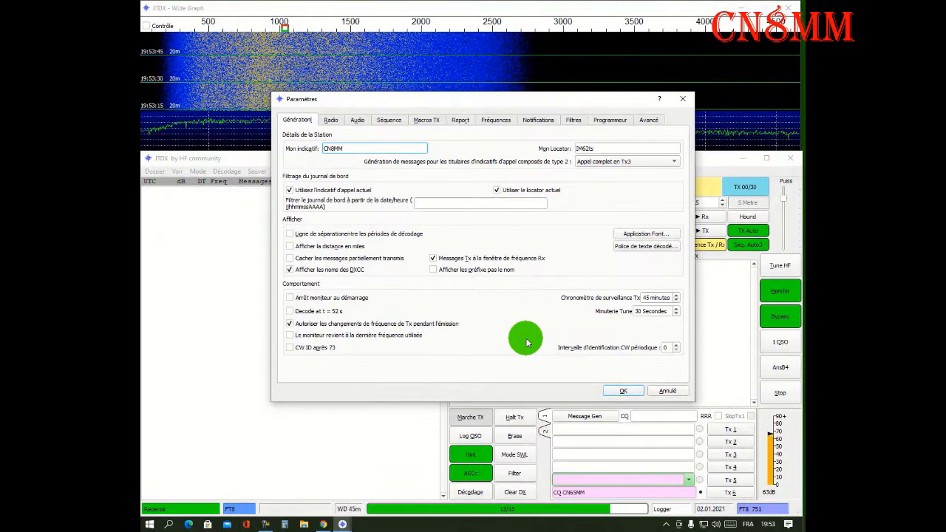
{"action": "left_click", "coordinate": [330, 120]}
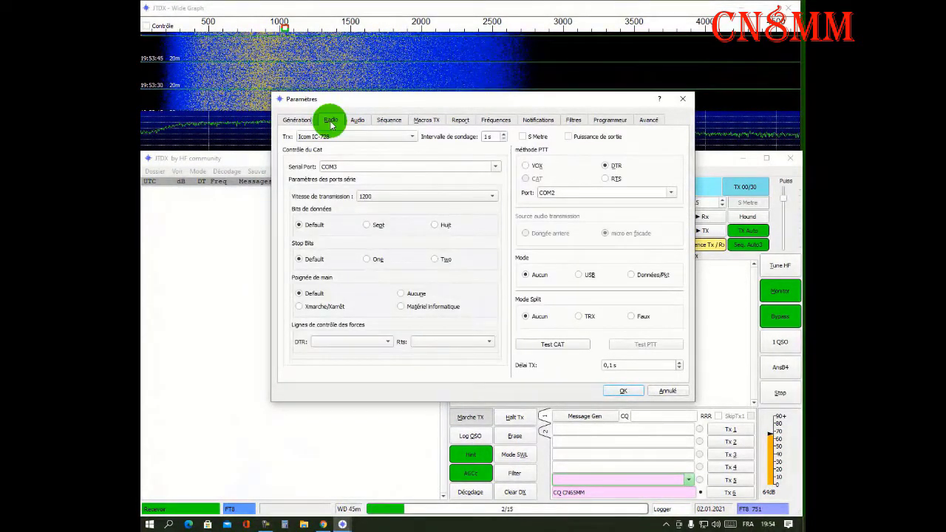
- Frame the transceiver and CAT control settings with a ScreenDraw rectangle in the recorder and turn screen drawing off again
{"action": "left_click", "coordinate": [266, 525]}
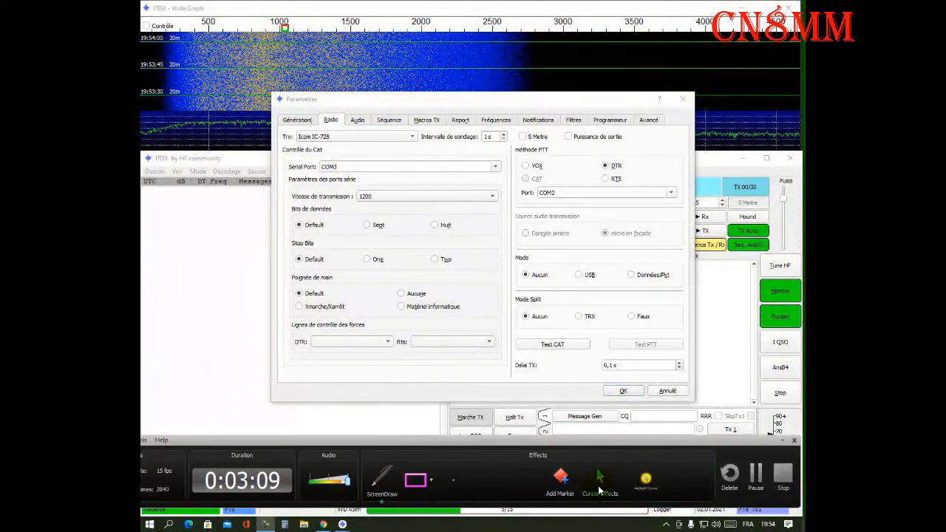
{"action": "left_click", "coordinate": [499, 480]}
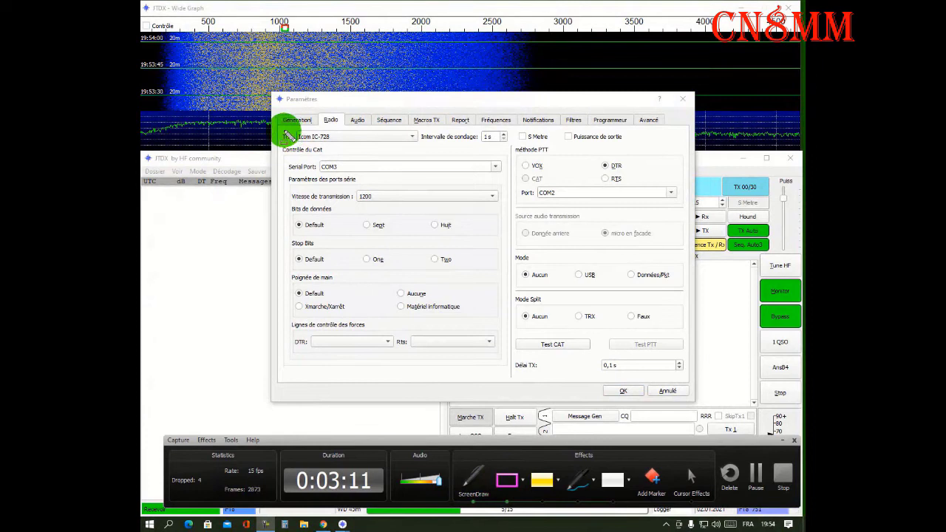
{"action": "mouse_move", "coordinate": [281, 131]}
{"action": "left_mouse_down"}
{"action": "mouse_move", "coordinate": [513, 144]}
{"action": "mouse_move", "coordinate": [507, 374]}
{"action": "left_mouse_up"}
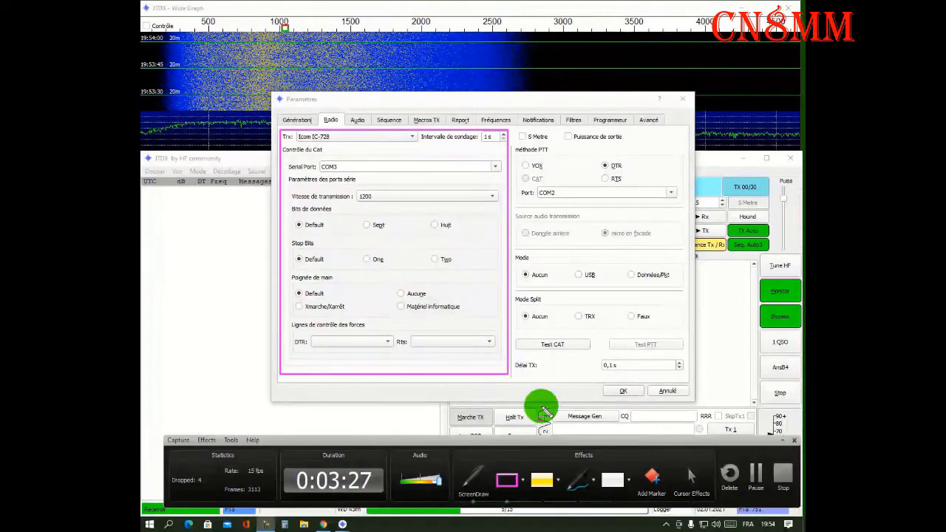
{"action": "left_click", "coordinate": [476, 482]}
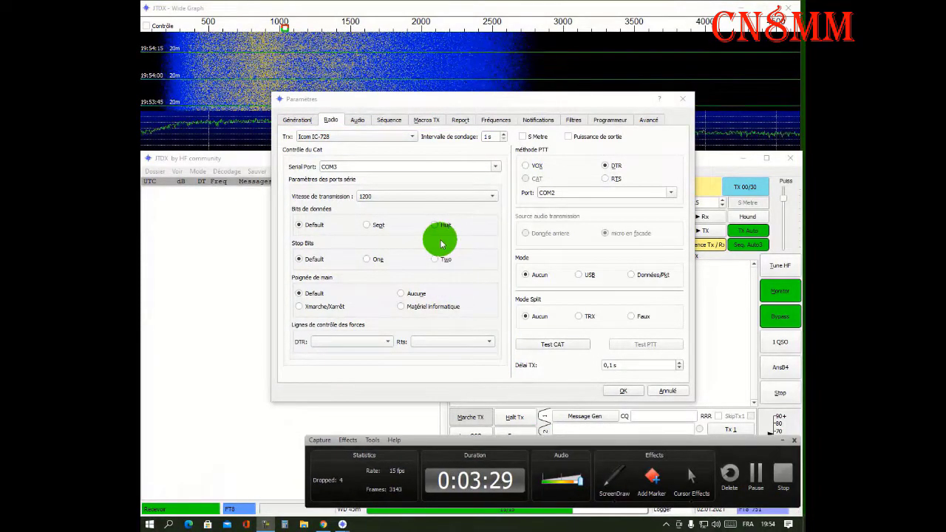
- Examine the available transceiver models from None and AOR through Icom to Kenwood, and leave the list without choosing another
{"action": "left_click", "coordinate": [413, 139]}
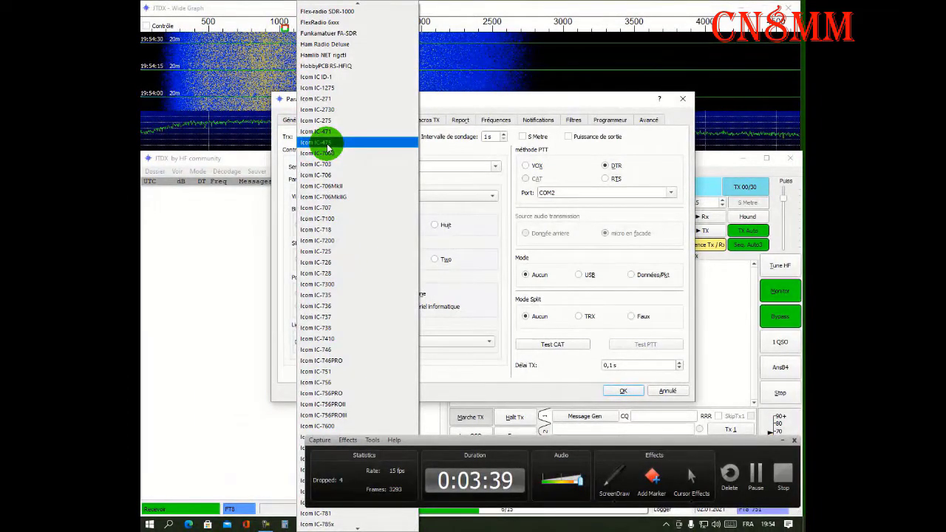
{"action": "scroll", "coordinate": [338, 376], "scroll_direction": "down", "scroll_amount": 7}
{"action": "scroll", "coordinate": [342, 381], "scroll_direction": "down", "scroll_amount": 20}
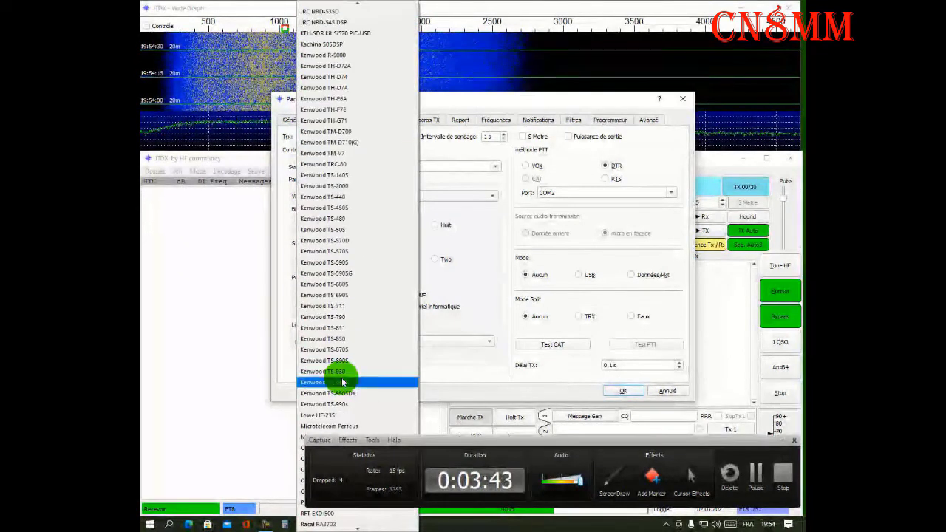
{"action": "scroll", "coordinate": [347, 377], "scroll_direction": "down", "scroll_amount": 4}
{"action": "scroll", "coordinate": [353, 375], "scroll_direction": "up", "scroll_amount": 4}
{"action": "scroll", "coordinate": [355, 373], "scroll_direction": "up", "scroll_amount": 20}
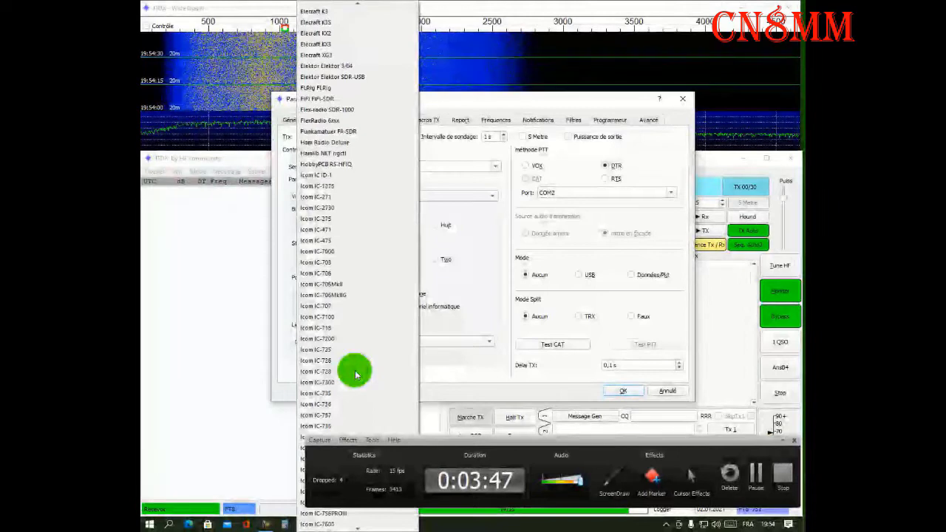
{"action": "scroll", "coordinate": [354, 371], "scroll_direction": "up", "scroll_amount": 7}
{"action": "left_click", "coordinate": [446, 98]}
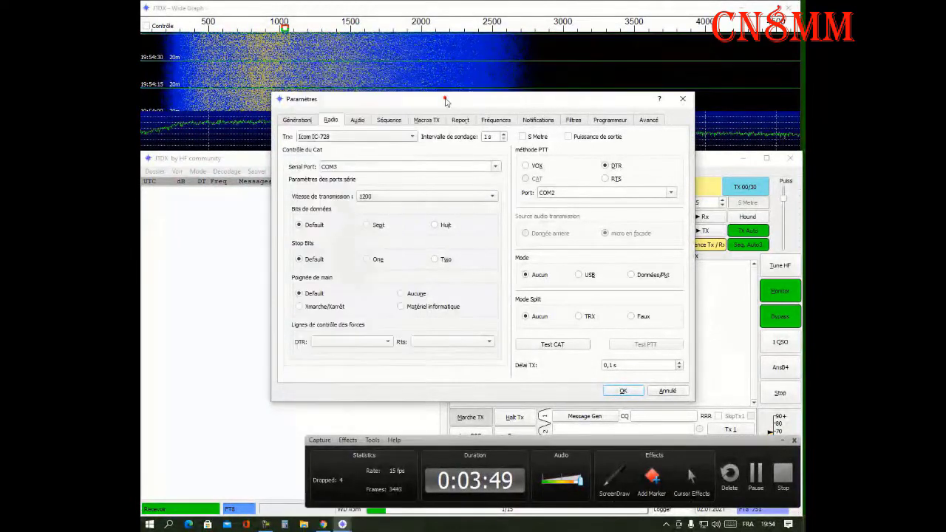
{"action": "left_click", "coordinate": [414, 141]}
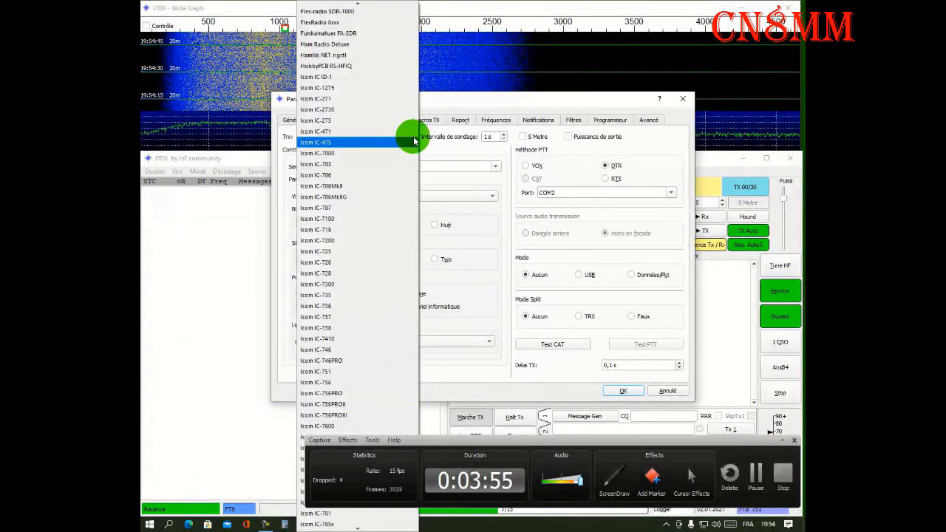
{"action": "scroll", "coordinate": [361, 8], "scroll_direction": "up", "scroll_amount": 6}
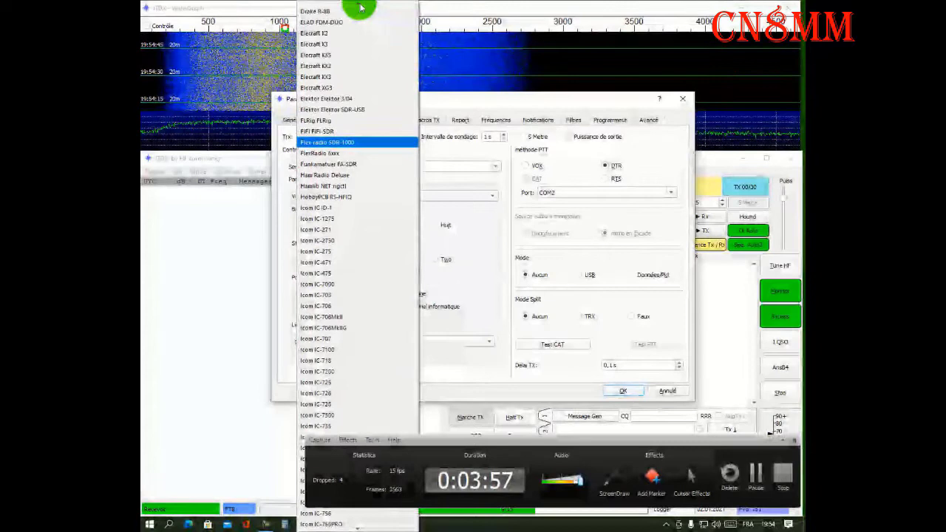
{"action": "scroll", "coordinate": [361, 8], "scroll_direction": "up", "scroll_amount": 7}
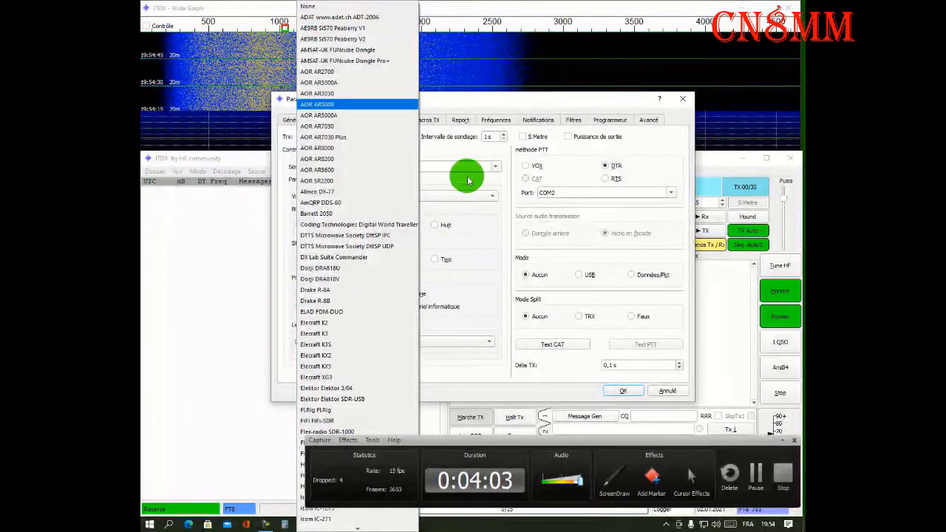
{"action": "left_click", "coordinate": [486, 150]}
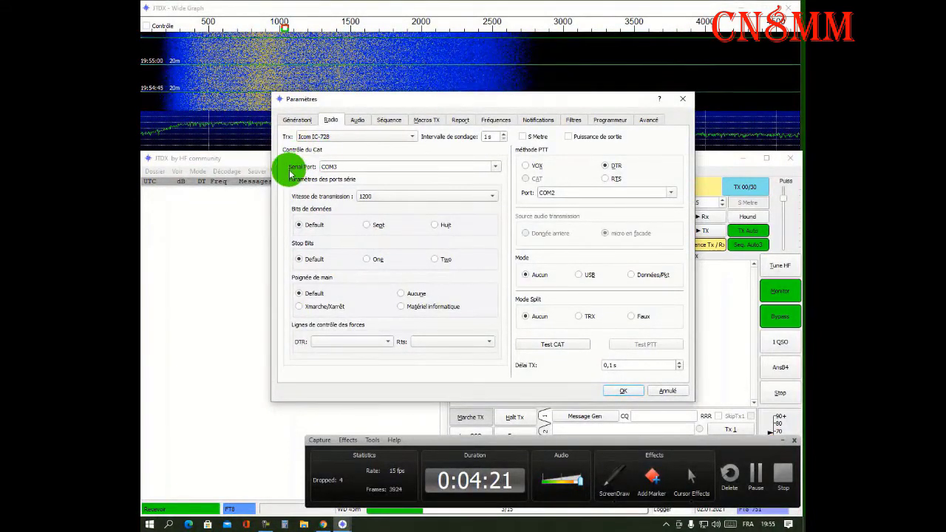
- Examine the available CAT serial ports and transmission speeds, leaving both lists without choosing another value
{"action": "left_click", "coordinate": [497, 168]}
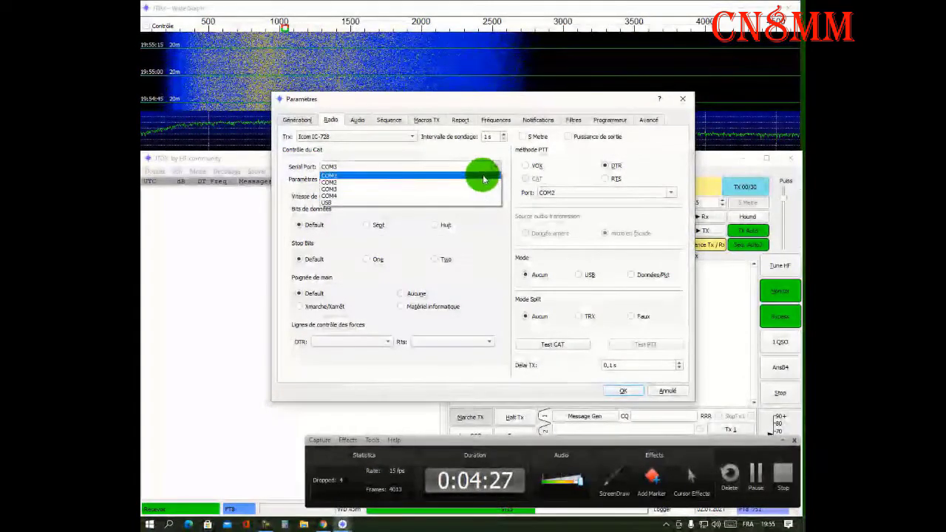
{"action": "left_click", "coordinate": [431, 153]}
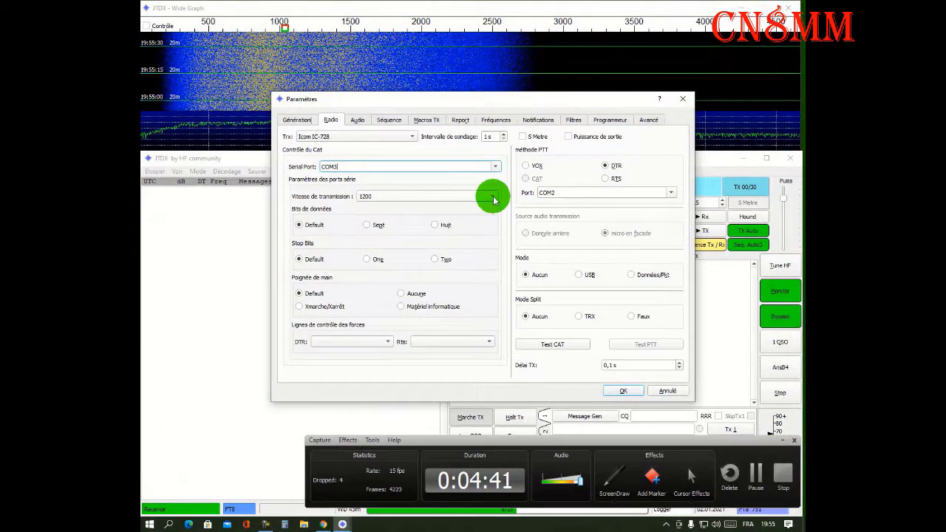
{"action": "left_click", "coordinate": [489, 196]}
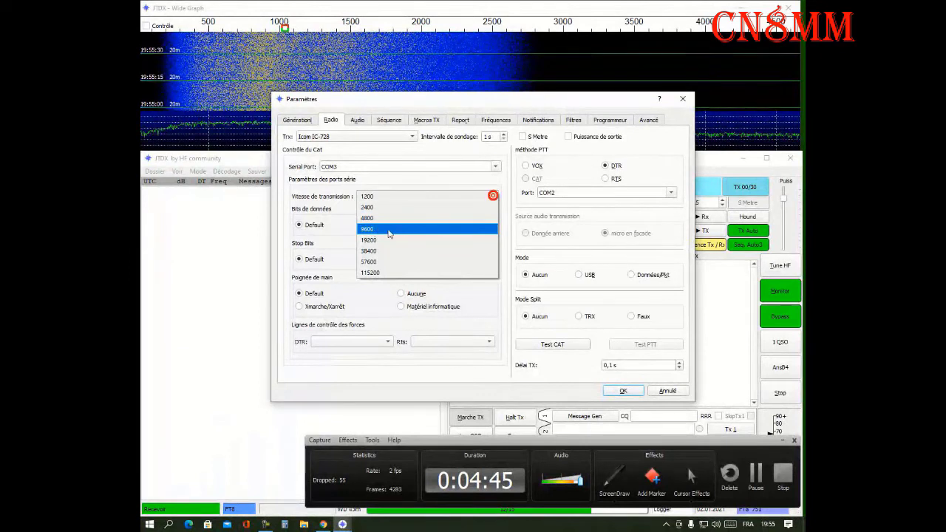
{"action": "left_click", "coordinate": [389, 231]}
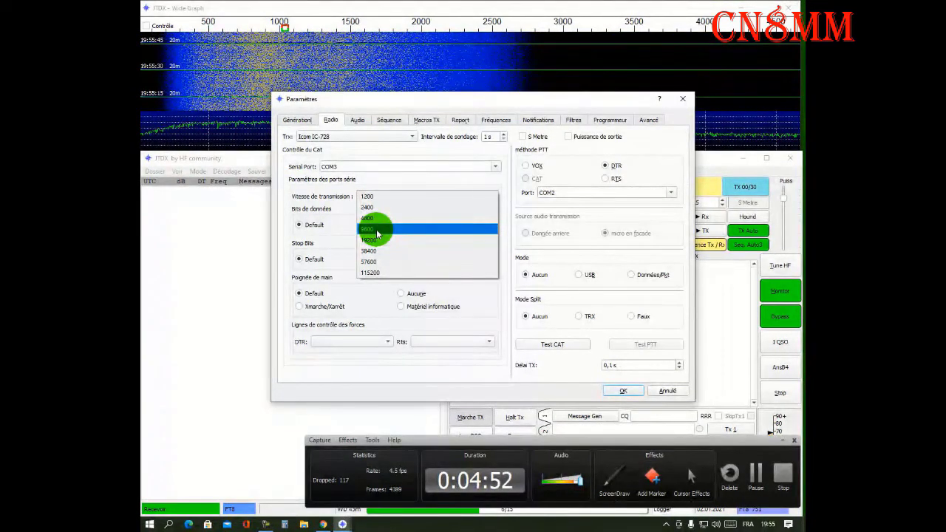
{"action": "left_click", "coordinate": [369, 148]}
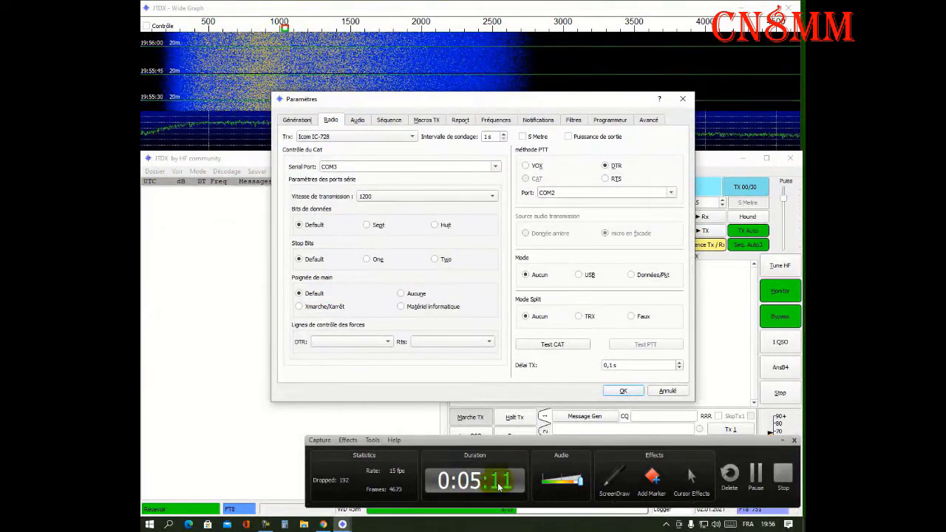
- Frame the PTT, mode, split and test settings with a ScreenDraw rectangle in the recorder and turn screen drawing off again
{"action": "left_click", "coordinate": [614, 477]}
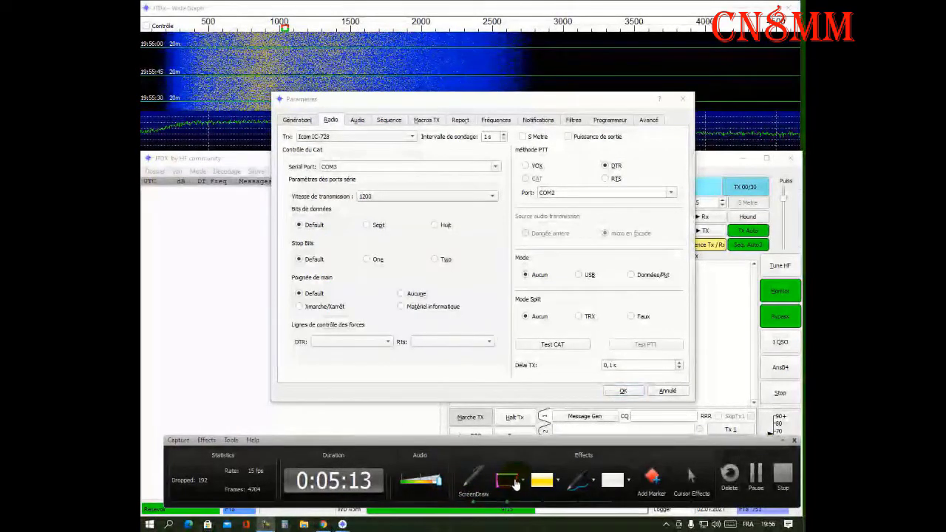
{"action": "mouse_move", "coordinate": [515, 130]}
{"action": "left_mouse_down"}
{"action": "mouse_move", "coordinate": [679, 140]}
{"action": "mouse_move", "coordinate": [692, 383]}
{"action": "left_mouse_up"}
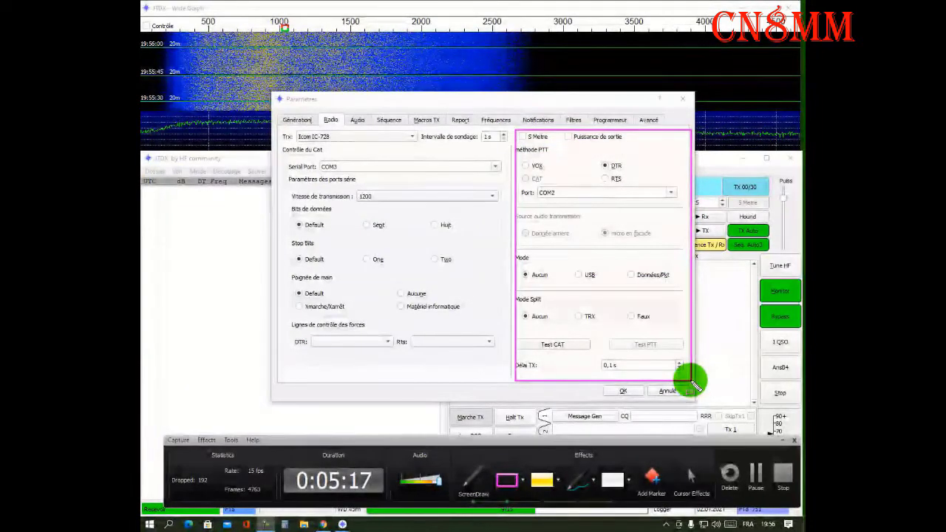
{"action": "left_click", "coordinate": [473, 477]}
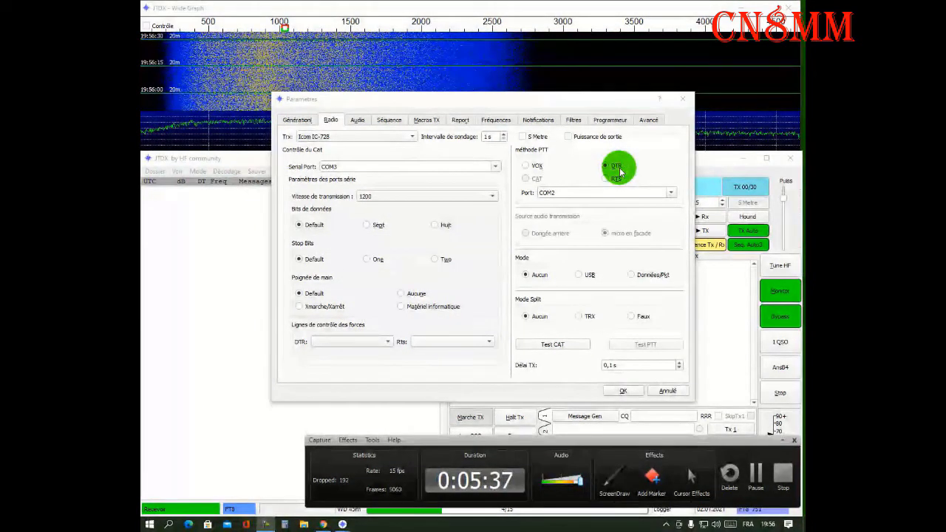
- Set the PTT method to RTS and check the available PTT ports without choosing another one
{"action": "left_click", "coordinate": [606, 179]}
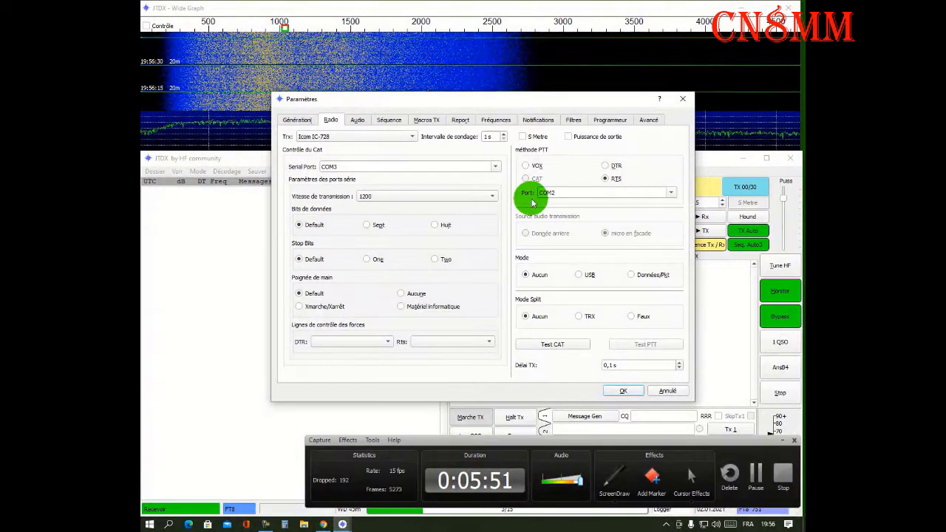
{"action": "left_click", "coordinate": [670, 193]}
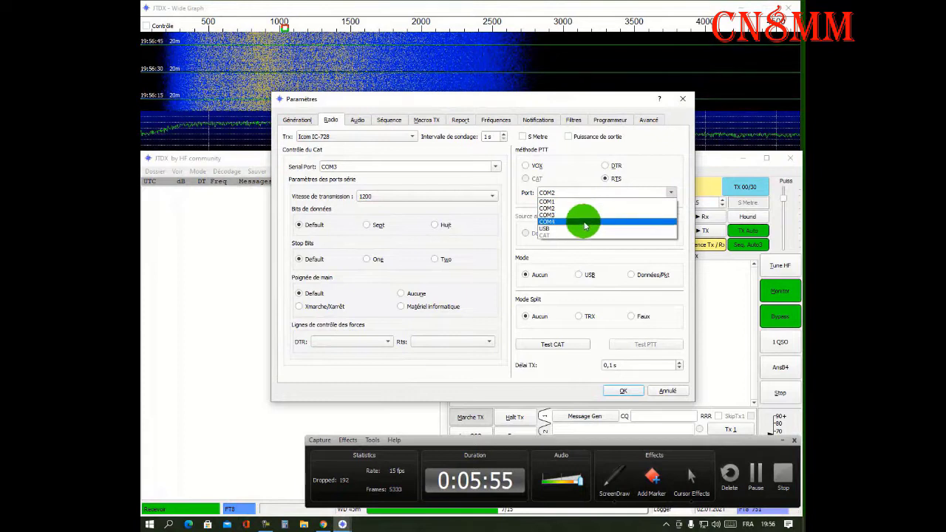
{"action": "left_click", "coordinate": [577, 170]}
{"action": "right_click", "coordinate": [577, 170]}
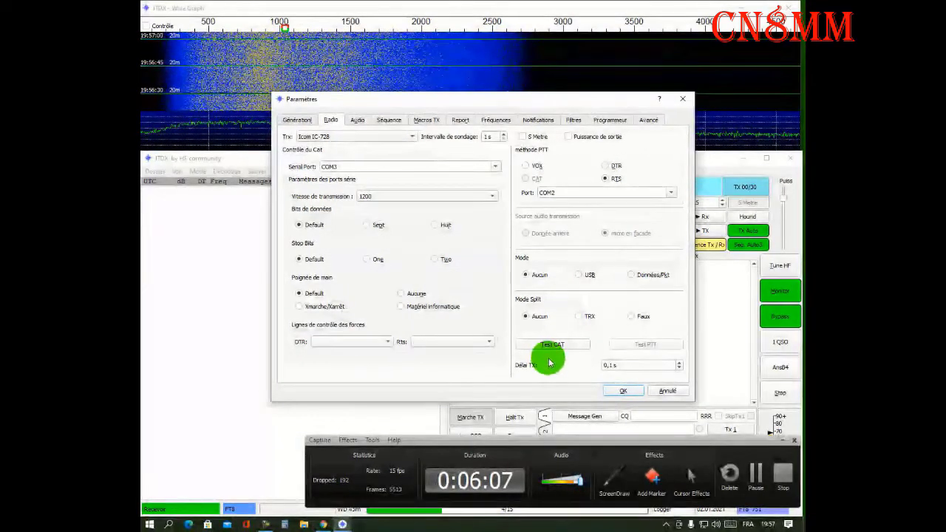
- Frame the Test CAT and Test PTT controls with separate ScreenDraw rectangles and turn screen drawing off again
{"action": "key", "text": "ctrl+shift+d"}
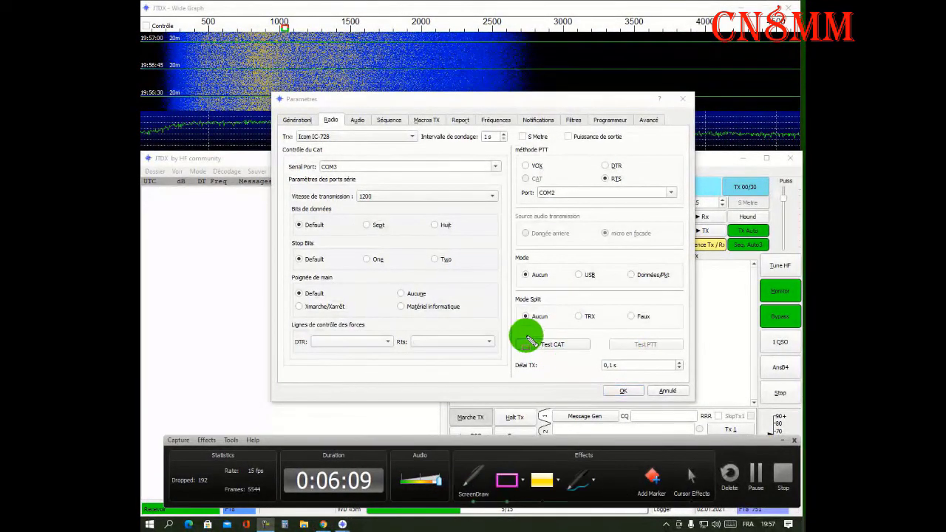
{"action": "mouse_move", "coordinate": [517, 336]}
{"action": "left_mouse_down"}
{"action": "mouse_move", "coordinate": [597, 342]}
{"action": "mouse_move", "coordinate": [594, 362]}
{"action": "mouse_move", "coordinate": [685, 349]}
{"action": "mouse_move", "coordinate": [685, 359]}
{"action": "left_mouse_up"}
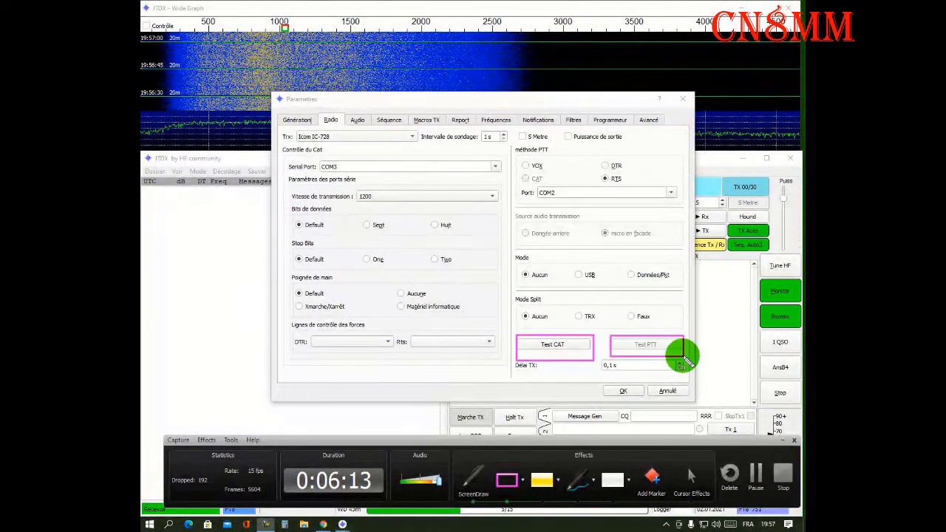
{"action": "left_click", "coordinate": [473, 476]}
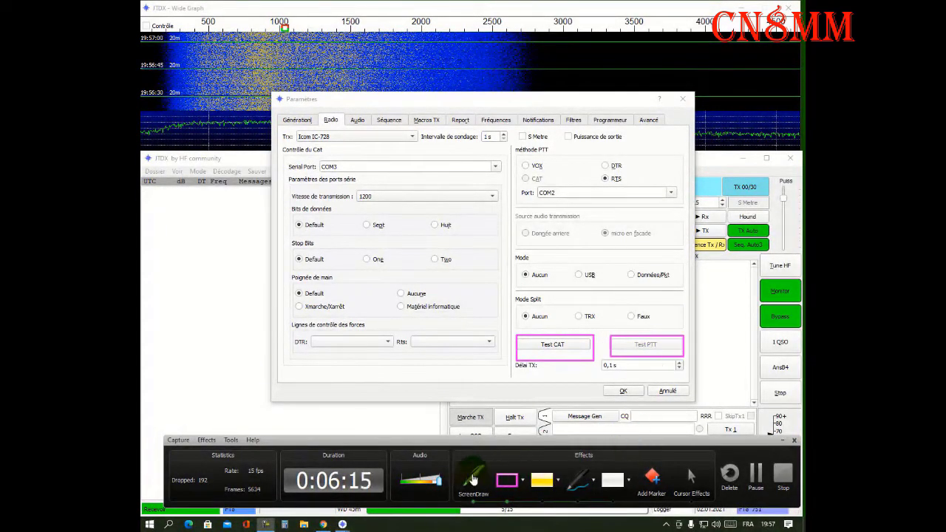
- Test the CAT connection to the transceiver, and switch the PTT test on and off again
{"action": "left_click", "coordinate": [550, 347]}
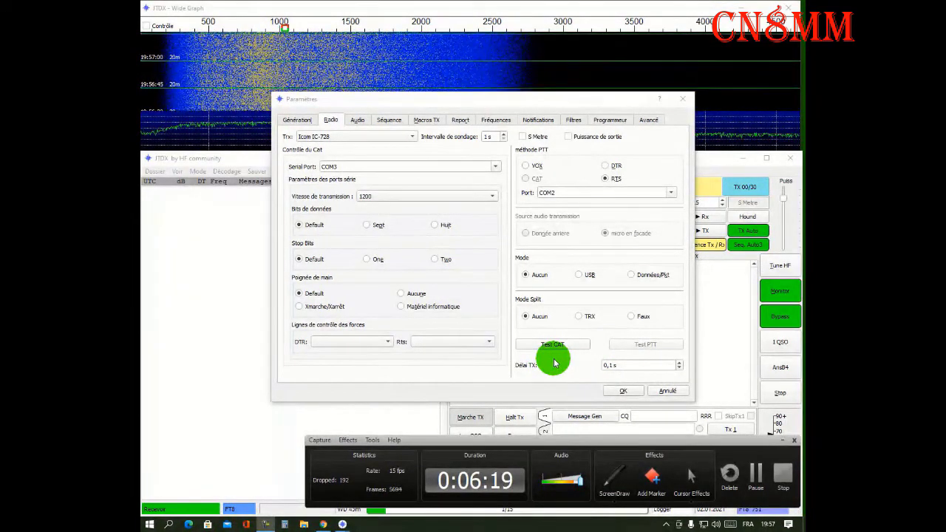
{"action": "left_click", "coordinate": [551, 345]}
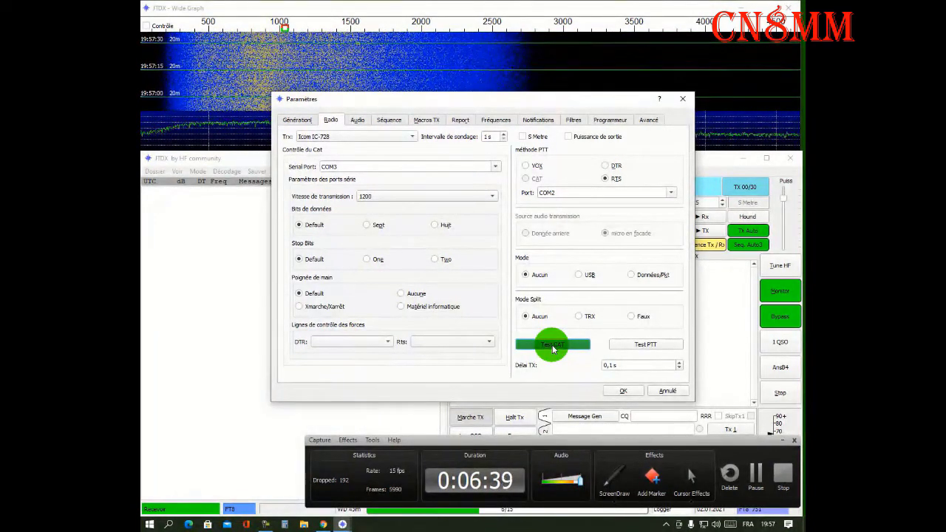
{"action": "left_click", "coordinate": [651, 345]}
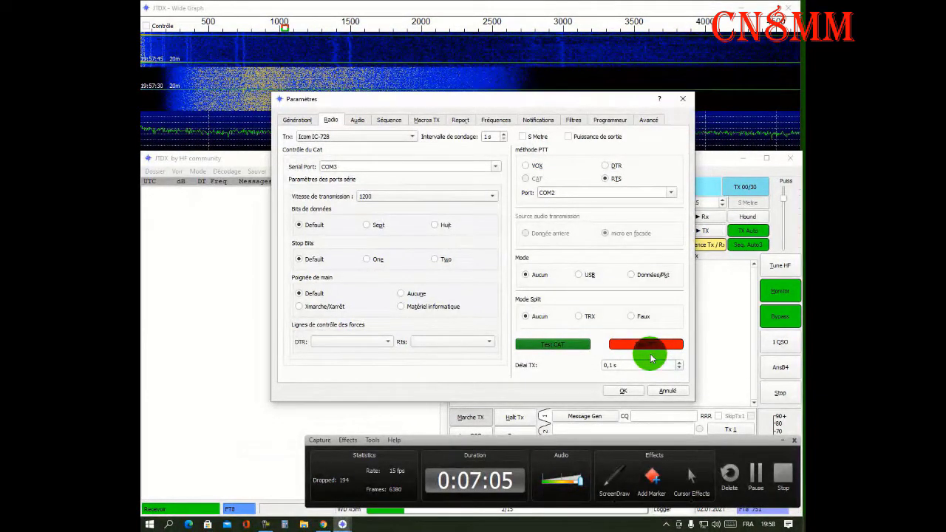
{"action": "left_click", "coordinate": [640, 352]}
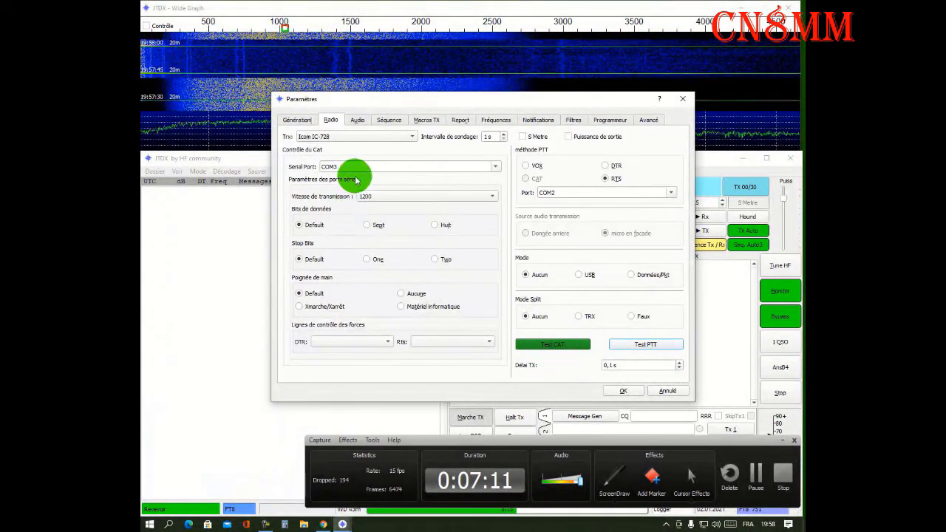
- Examine the sound card input and output devices without choosing others, and display the message sequencing settings
{"action": "left_click", "coordinate": [358, 121]}
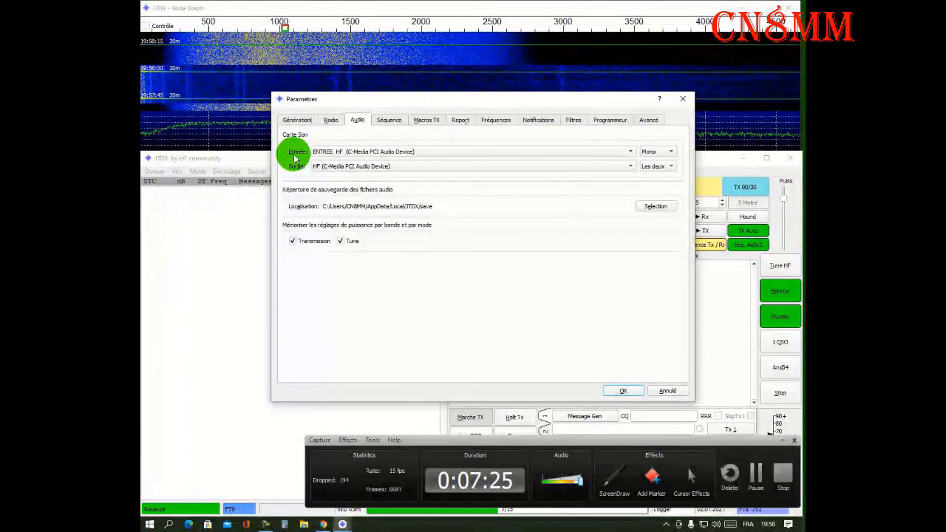
{"action": "left_click", "coordinate": [632, 152]}
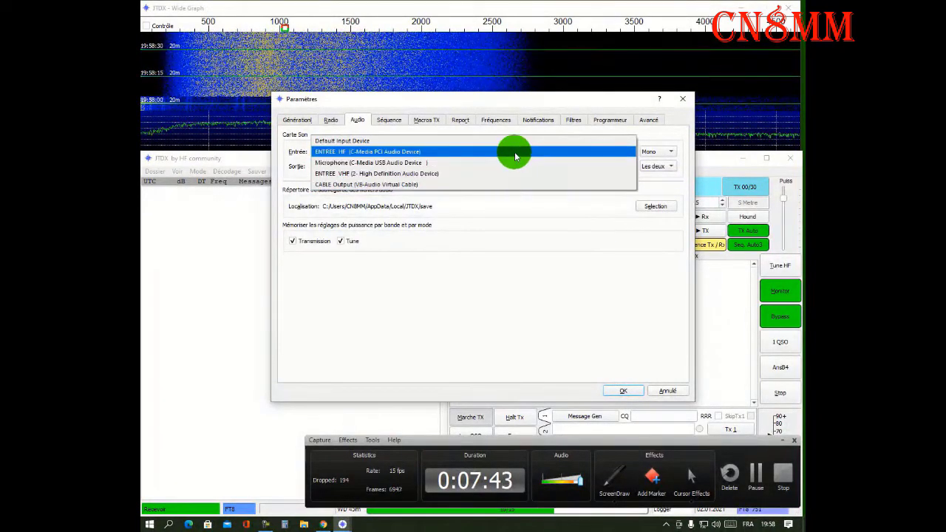
{"action": "left_click", "coordinate": [534, 209]}
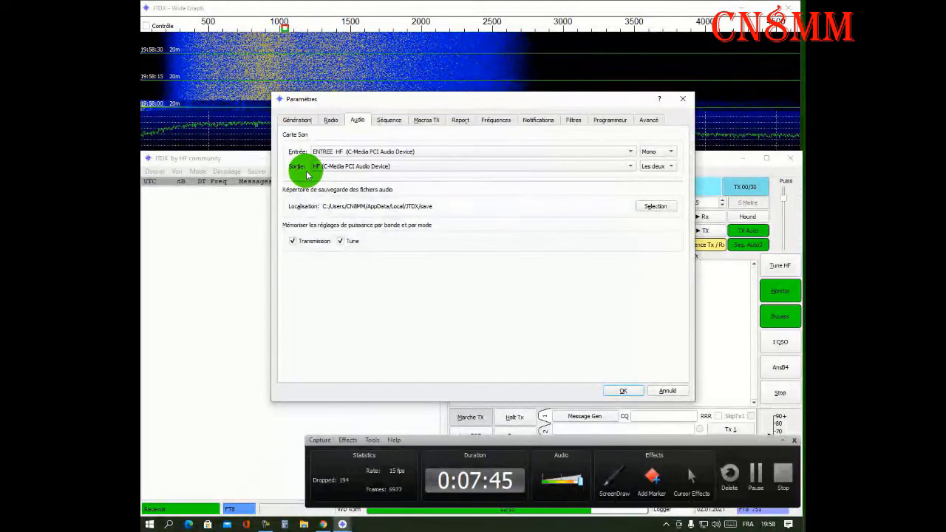
{"action": "left_click", "coordinate": [630, 166]}
{"action": "mouse_move", "coordinate": [630, 165]}
{"action": "left_mouse_down"}
{"action": "mouse_move", "coordinate": [548, 179]}
{"action": "mouse_move", "coordinate": [522, 158]}
{"action": "mouse_move", "coordinate": [520, 197]}
{"action": "mouse_move", "coordinate": [509, 207]}
{"action": "left_mouse_up"}
{"action": "left_click", "coordinate": [510, 210]}
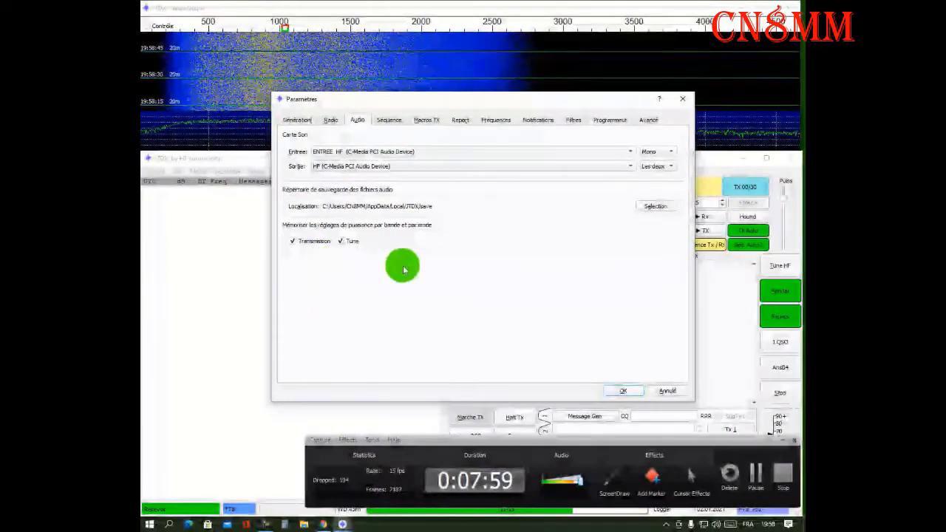
{"action": "left_click", "coordinate": [388, 121]}
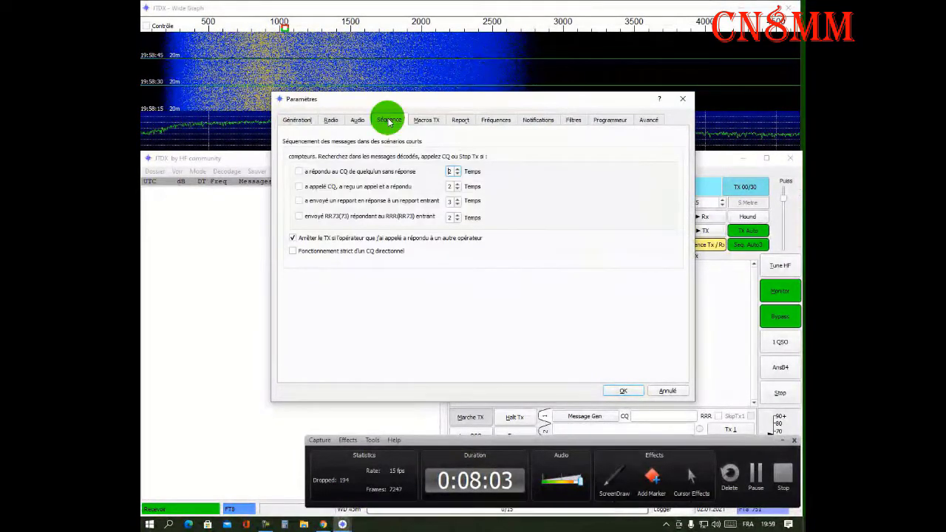
- Enter a sample 73 message as a new TX macro and select its text without adding it to the macro list
{"action": "left_click", "coordinate": [423, 120]}
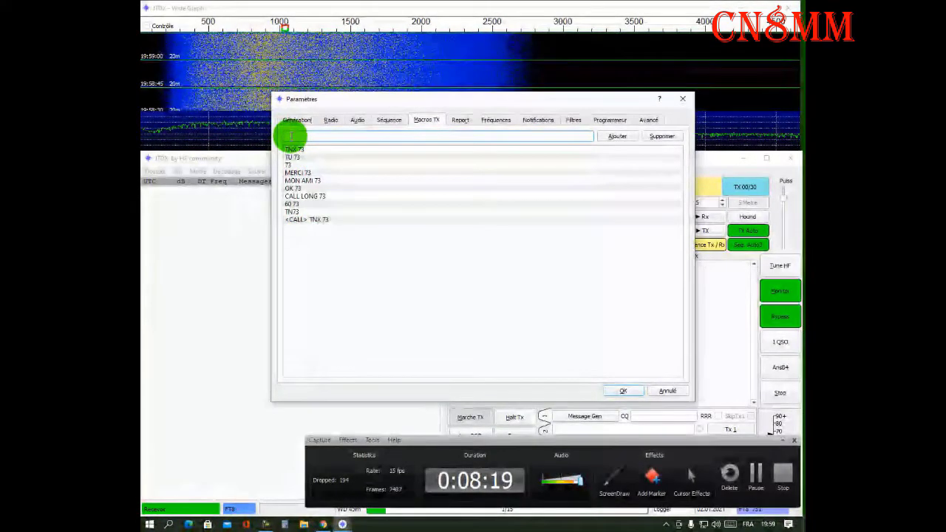
{"action": "left_click", "coordinate": [290, 136]}
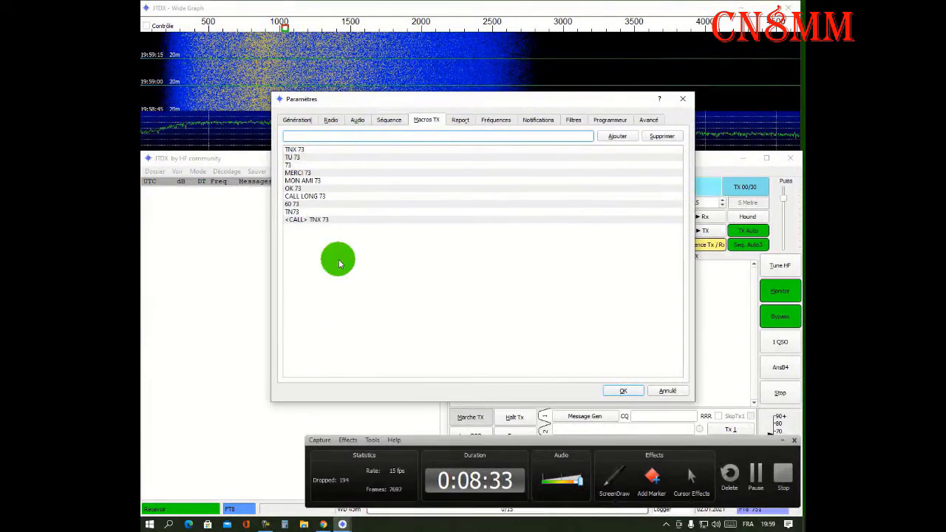
{"action": "type", "text": "HF"}
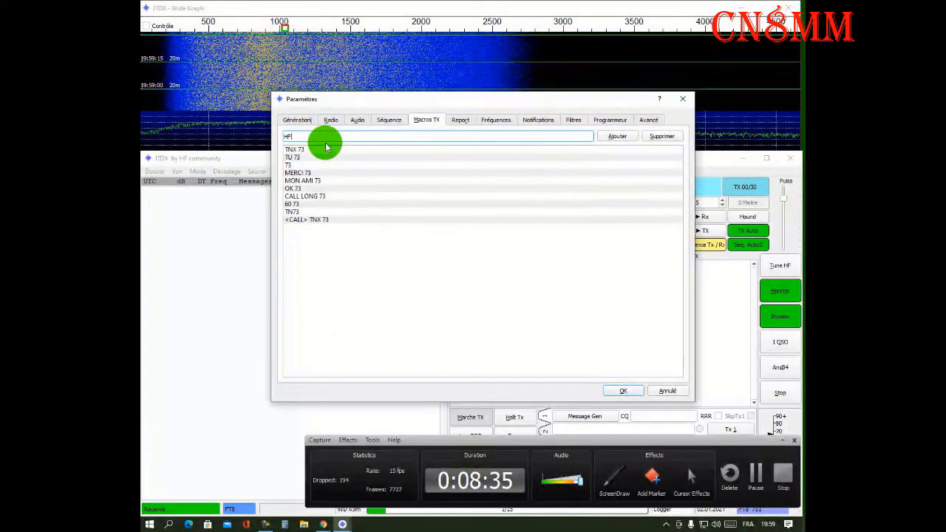
{"action": "type", "text": "HFK73"}
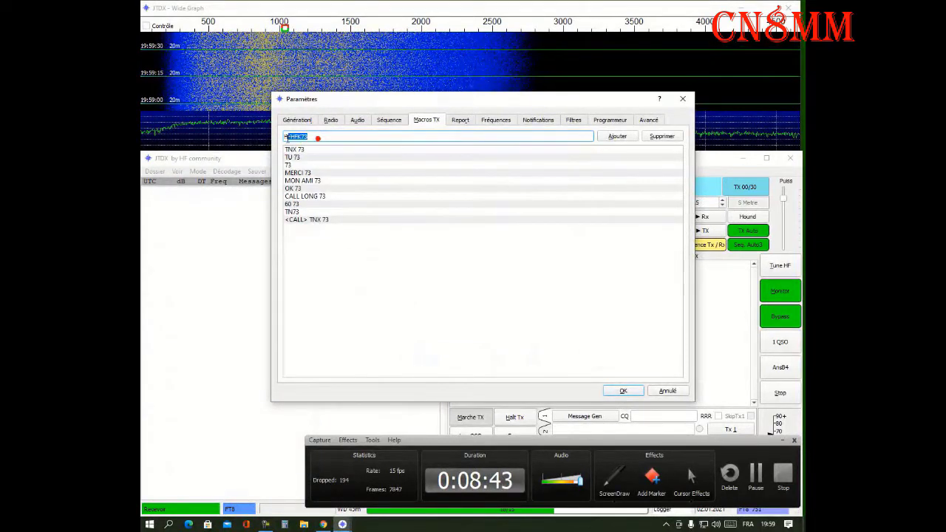
{"action": "left_click_drag", "start_coordinate": [313, 137], "coordinate": [281, 139]}
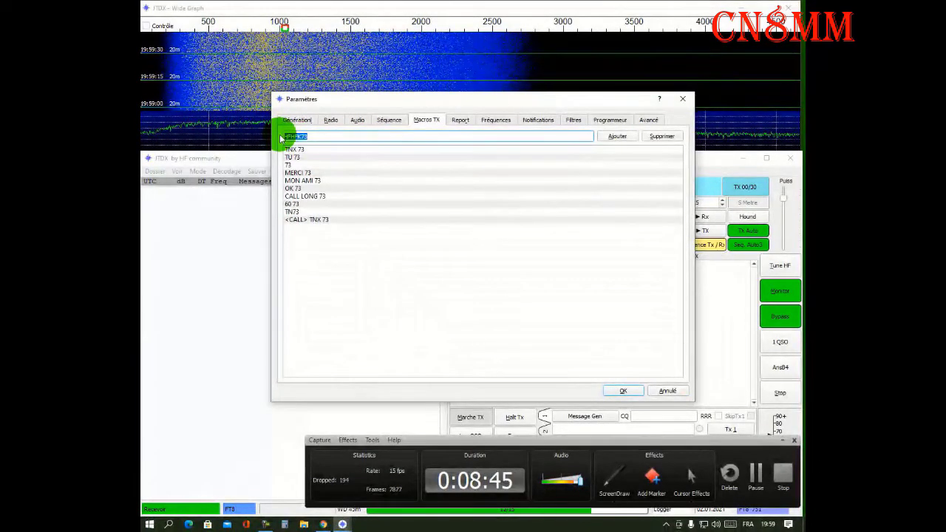
- Examine the reporting settings, in particular the primary UDP server address and its port number
{"action": "left_click", "coordinate": [460, 120]}
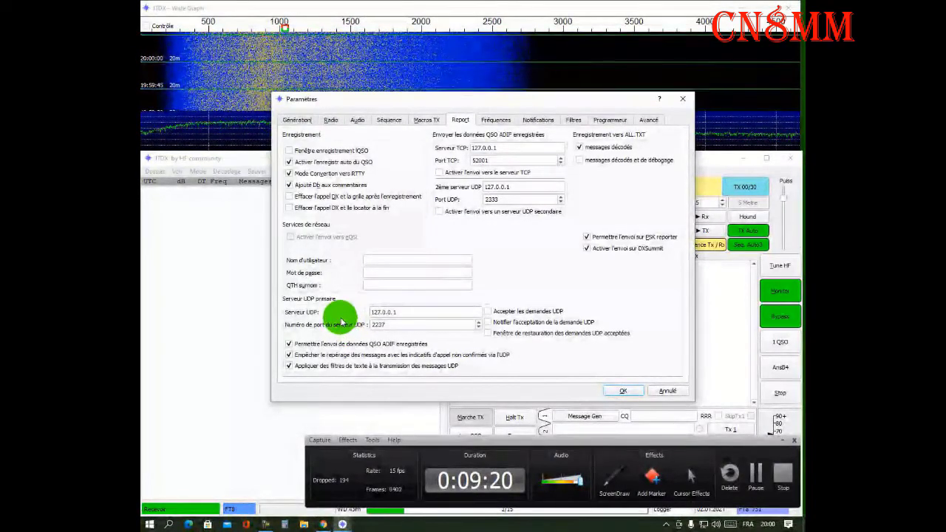
{"action": "left_click_drag", "start_coordinate": [372, 312], "coordinate": [388, 312]}
{"action": "left_click", "coordinate": [390, 312]}
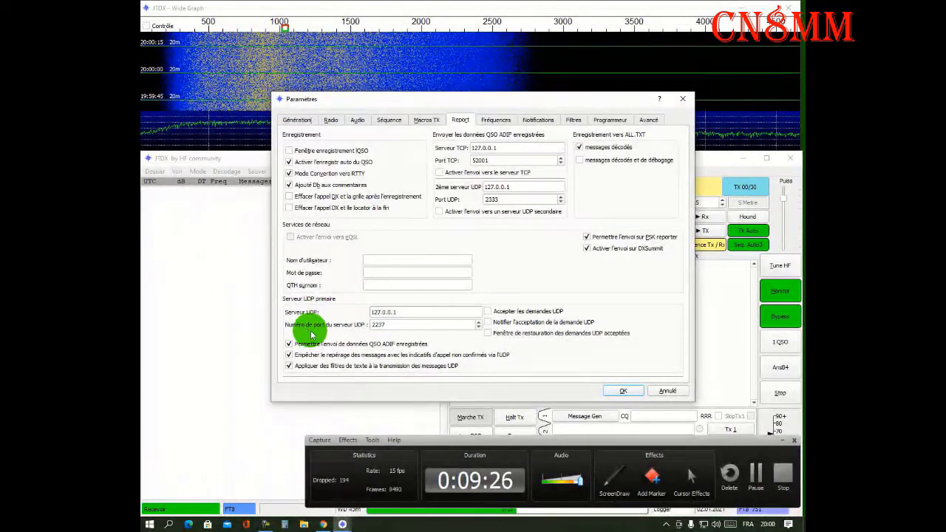
{"action": "double_click", "coordinate": [375, 325]}
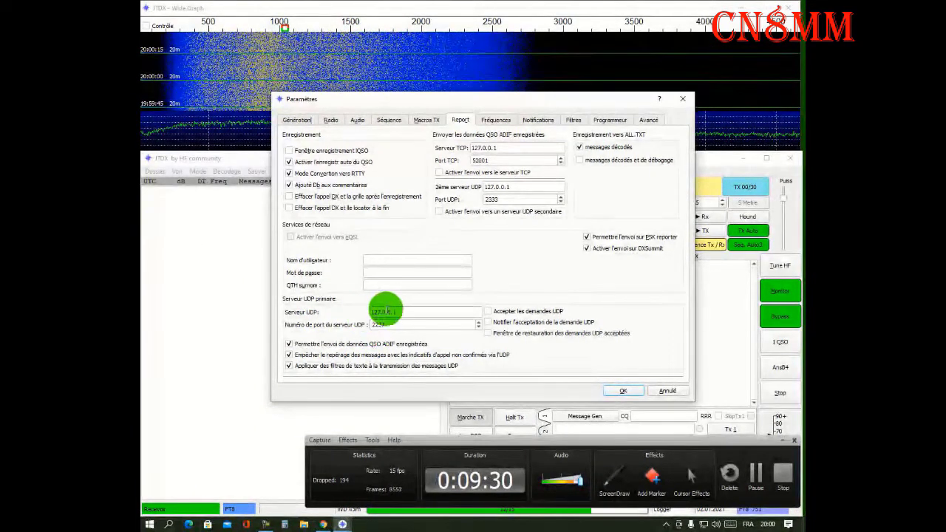
{"action": "left_click", "coordinate": [394, 311]}
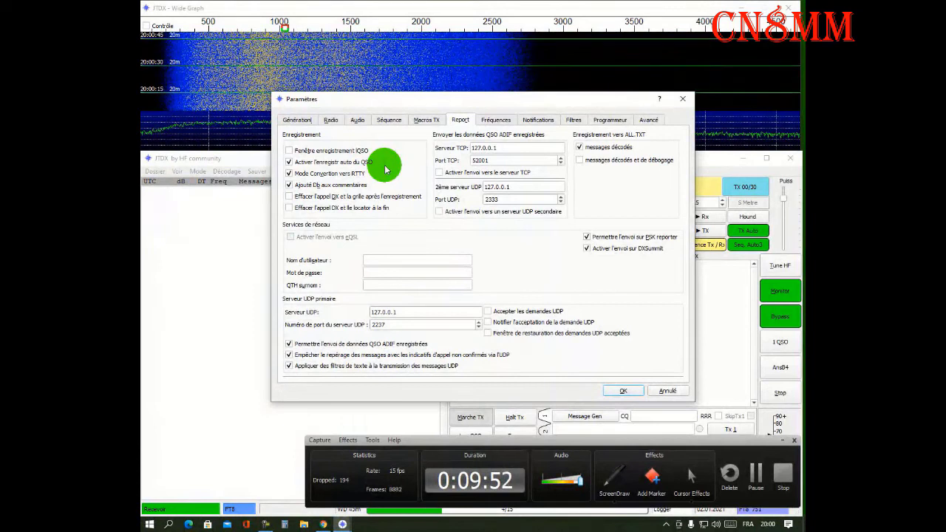
- Reverse the band sort order of the station information under the frequency settings and display the notification settings
{"action": "left_click", "coordinate": [493, 120]}
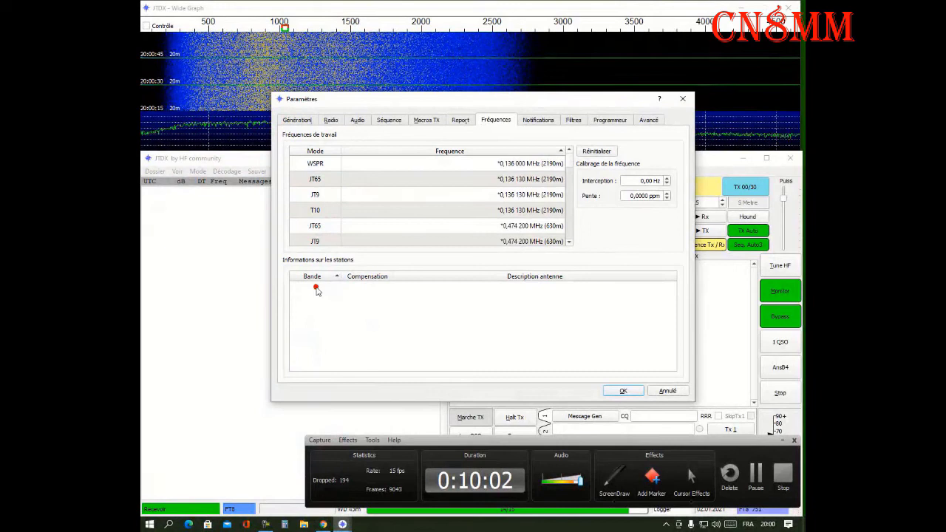
{"action": "left_click", "coordinate": [331, 275]}
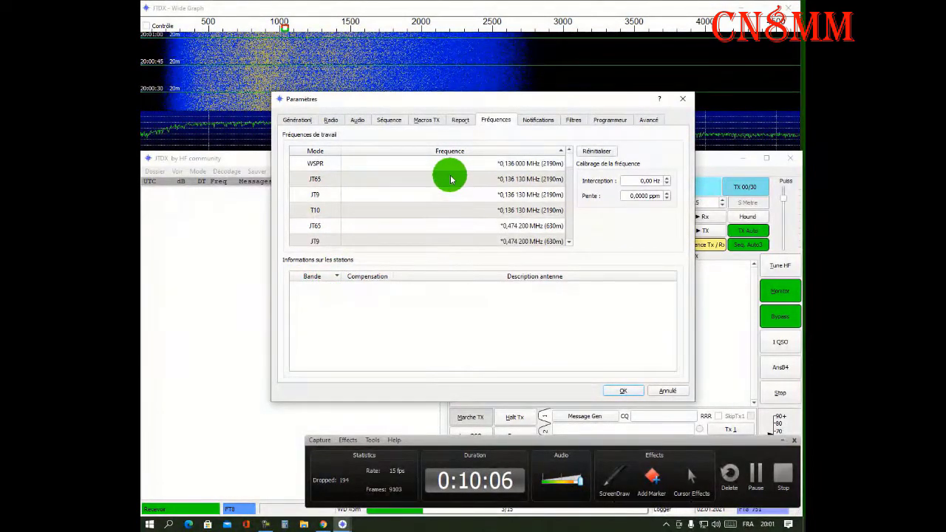
{"action": "left_click", "coordinate": [533, 121]}
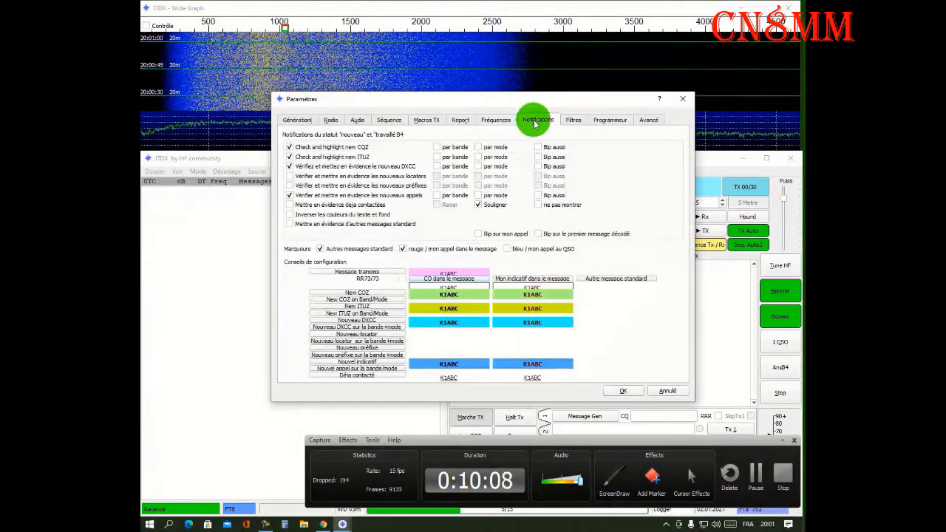
{"action": "left_click_drag", "start_coordinate": [580, 99], "coordinate": [595, 49]}
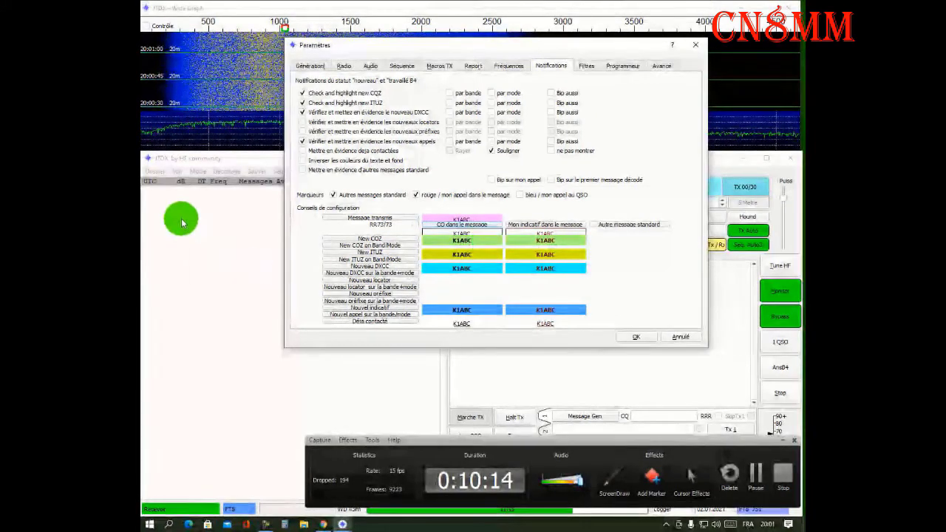
{"action": "left_click", "coordinate": [614, 477]}
{"action": "left_click", "coordinate": [507, 480]}
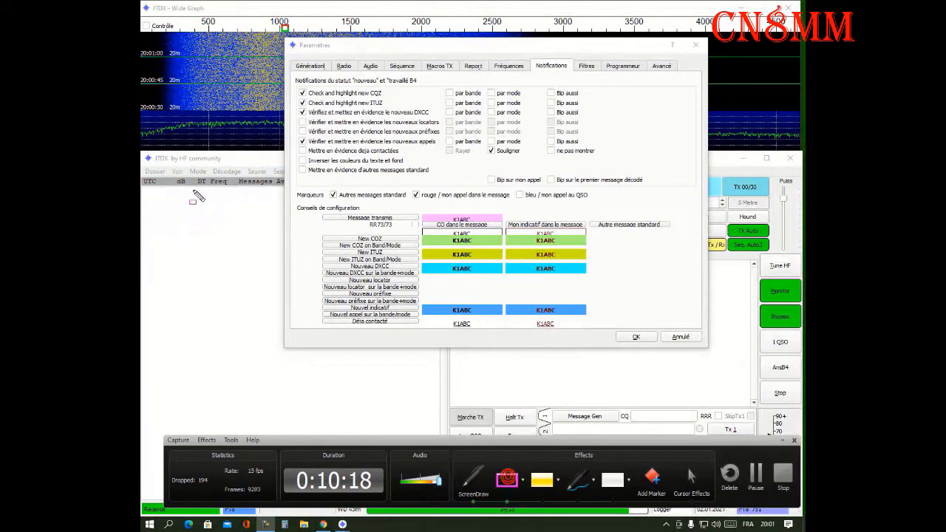
{"action": "mouse_move", "coordinate": [153, 196]}
{"action": "left_mouse_down"}
{"action": "mouse_move", "coordinate": [249, 208]}
{"action": "mouse_move", "coordinate": [258, 371]}
{"action": "mouse_move", "coordinate": [271, 395]}
{"action": "mouse_move", "coordinate": [288, 399]}
{"action": "mouse_move", "coordinate": [274, 405]}
{"action": "left_mouse_up"}
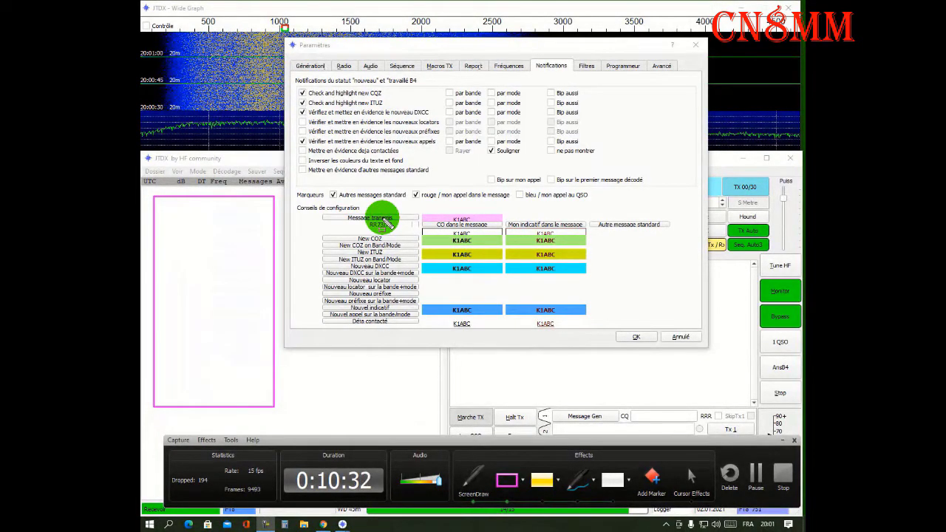
{"action": "mouse_move", "coordinate": [487, 362]}
{"action": "left_mouse_down"}
{"action": "mouse_move", "coordinate": [610, 378]}
{"action": "mouse_move", "coordinate": [615, 396]}
{"action": "left_mouse_up"}
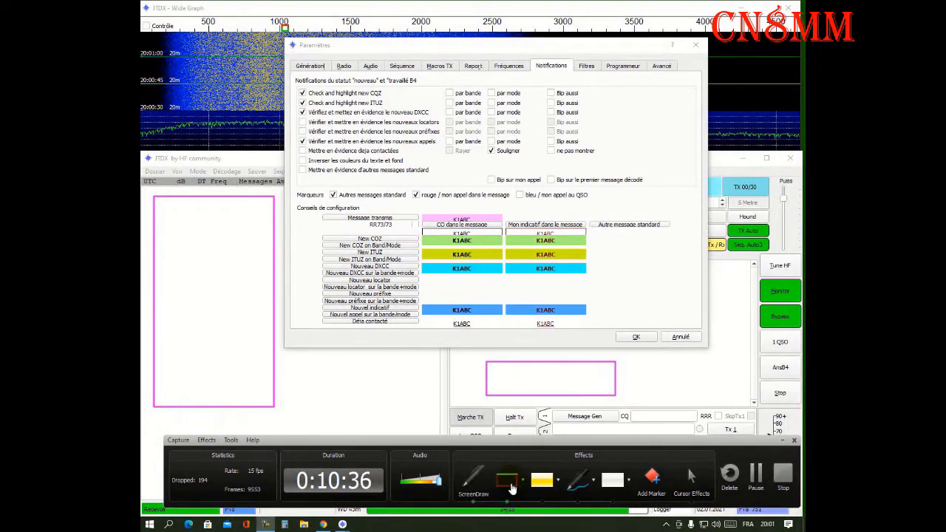
{"action": "left_click", "coordinate": [474, 477]}
- Try green #55aa00 as the transmitted message highlight colour, and set that colour back to pink #ffaaff
{"action": "left_click", "coordinate": [368, 216]}
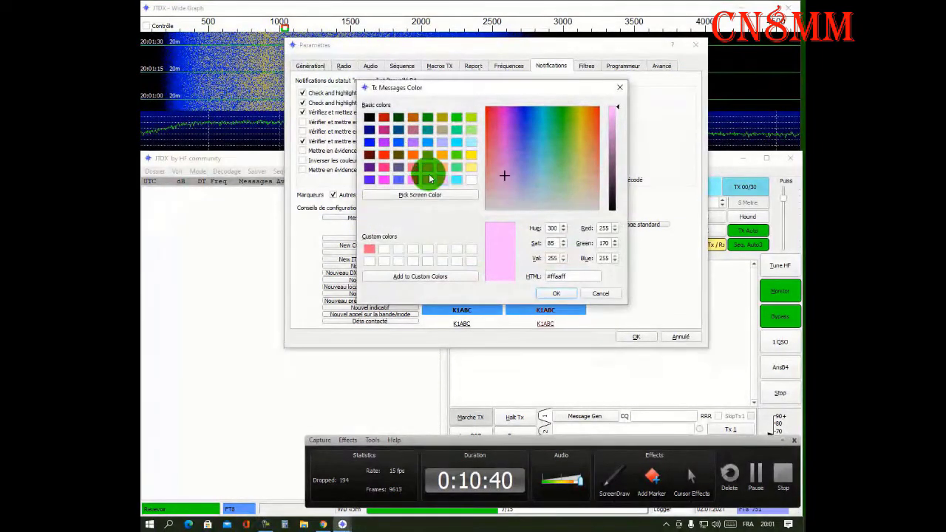
{"action": "left_click", "coordinate": [428, 159]}
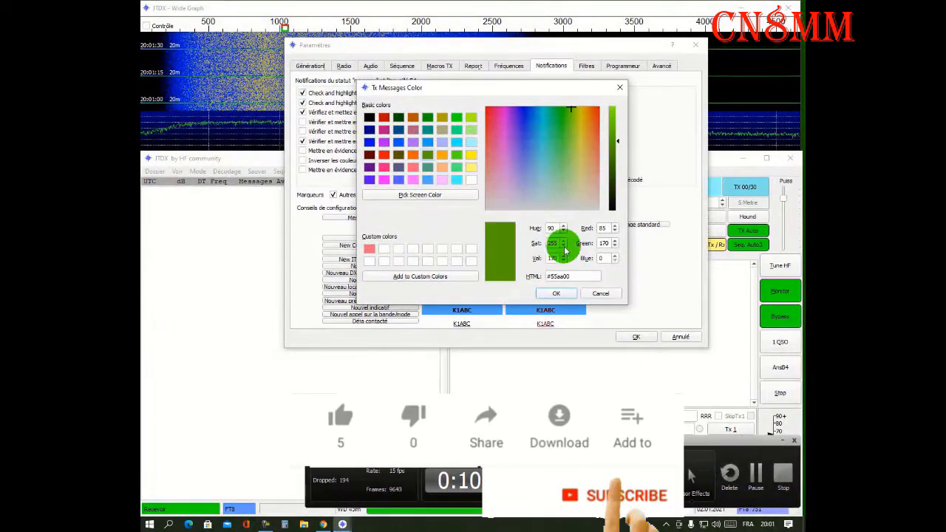
{"action": "left_click", "coordinate": [556, 293]}
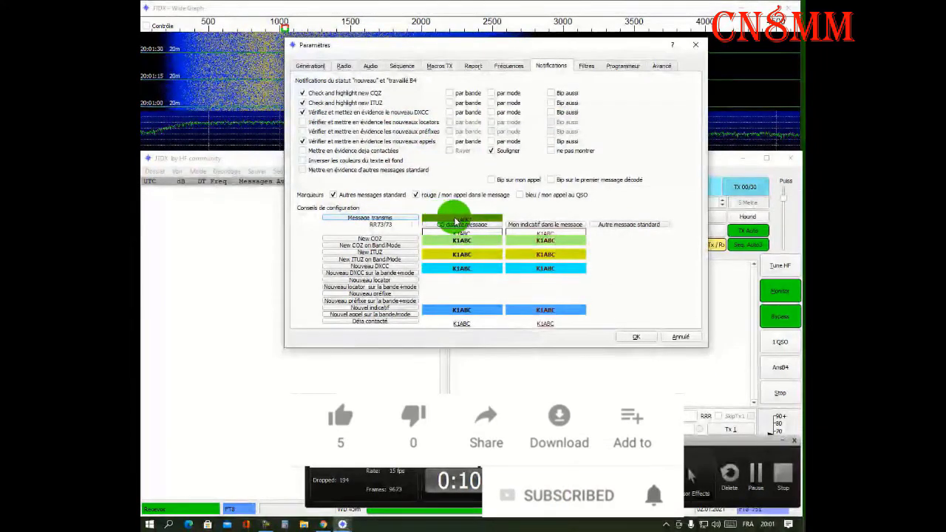
{"action": "left_click", "coordinate": [371, 224]}
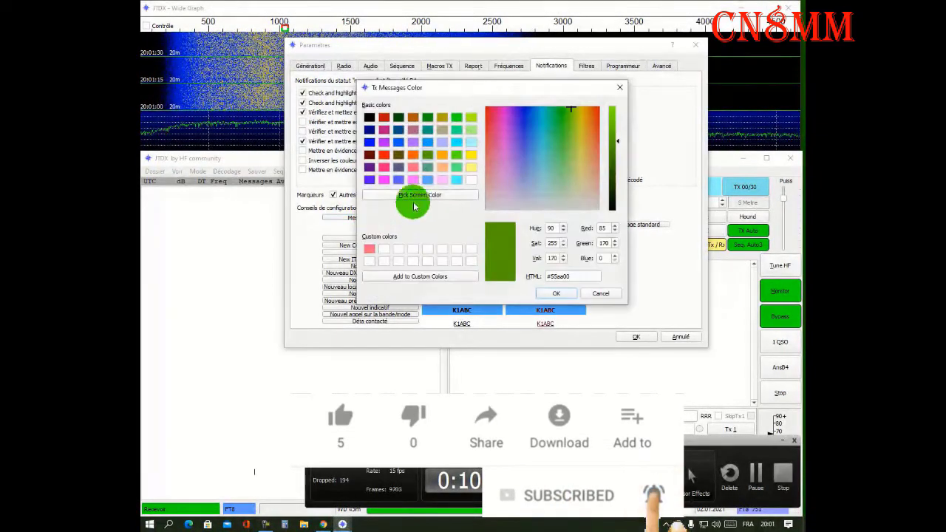
{"action": "left_click", "coordinate": [442, 180]}
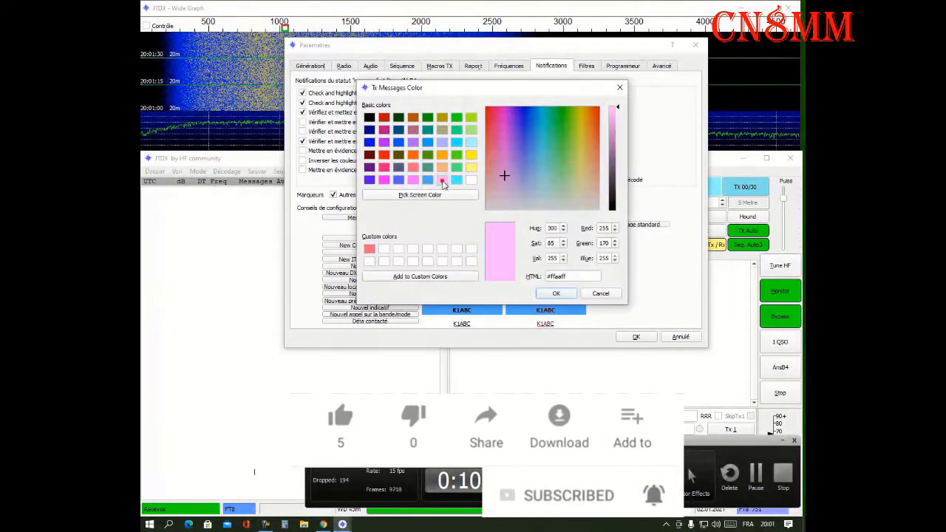
{"action": "left_click", "coordinate": [556, 293]}
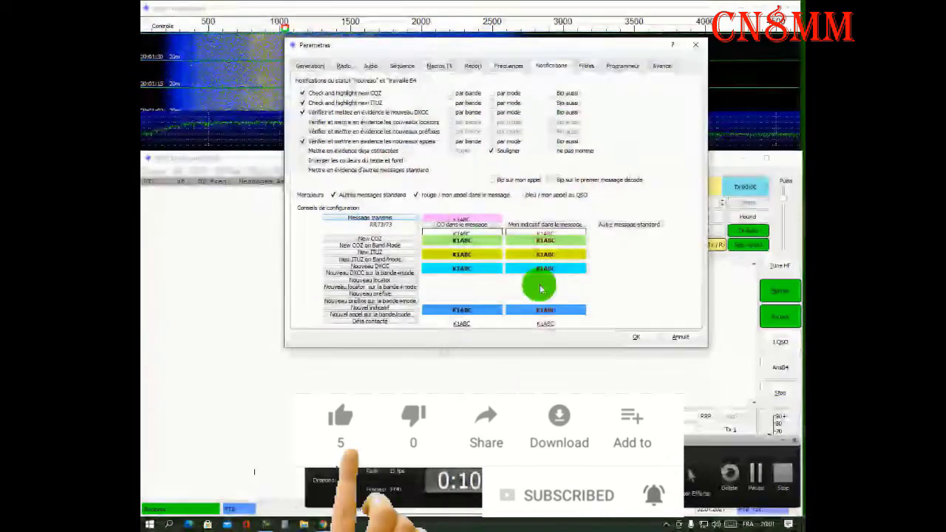
- Inspect the new CQZ message colour without changing it, and examine the message filters for continents, countries and callsigns
{"action": "left_click", "coordinate": [377, 239]}
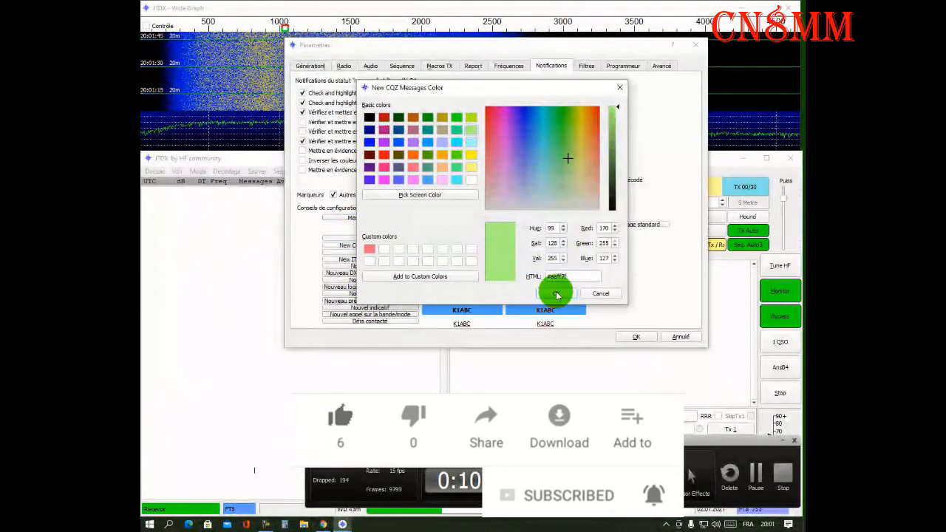
{"action": "left_click", "coordinate": [600, 294]}
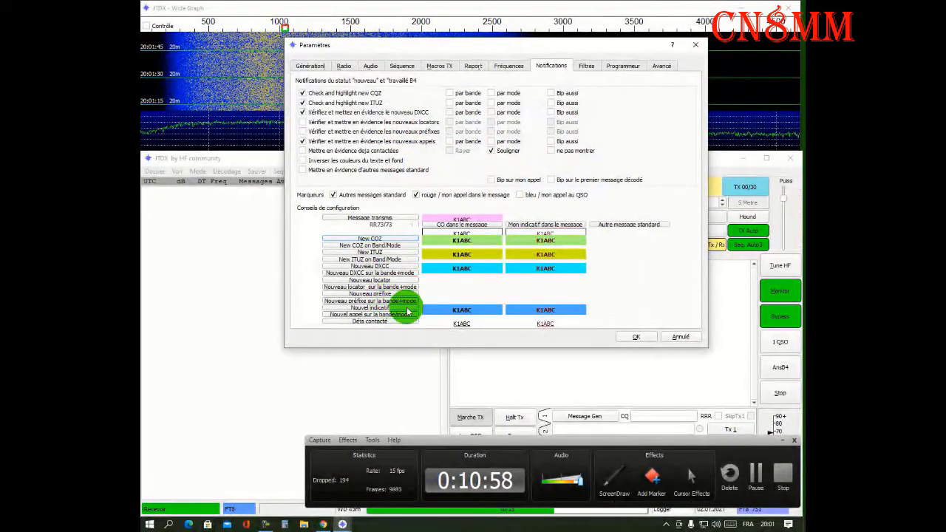
{"action": "left_click", "coordinate": [586, 65]}
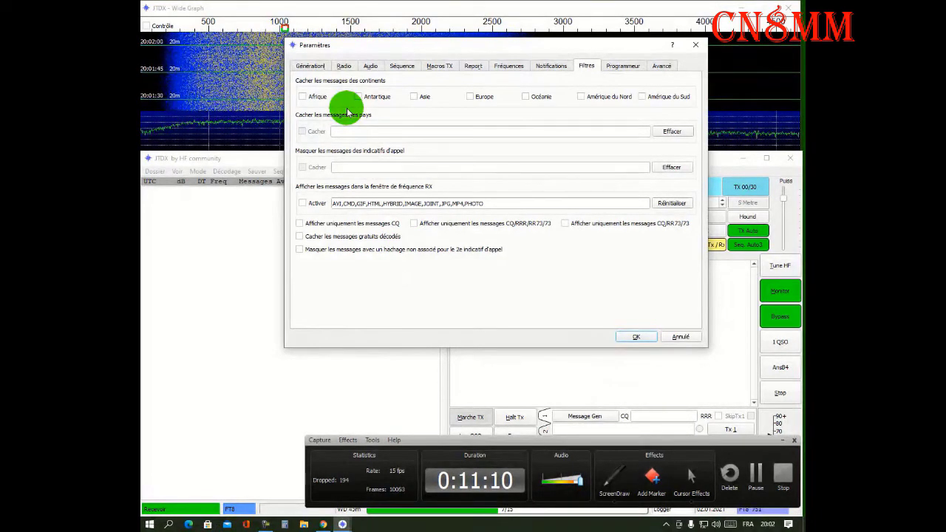
{"action": "left_click", "coordinate": [302, 97]}
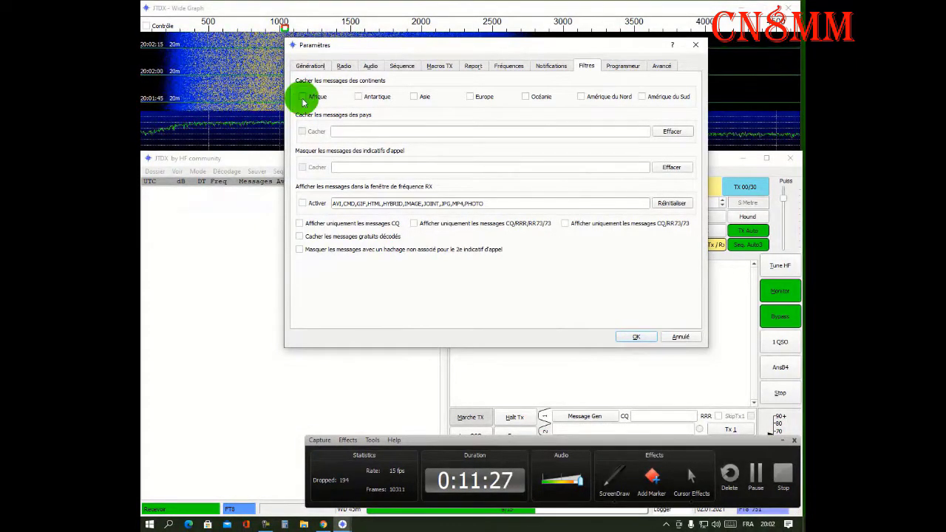
- Review the band scheduler and the advanced JT65 and T10 decoding settings, and accept the configuration
{"action": "left_click", "coordinate": [615, 65]}
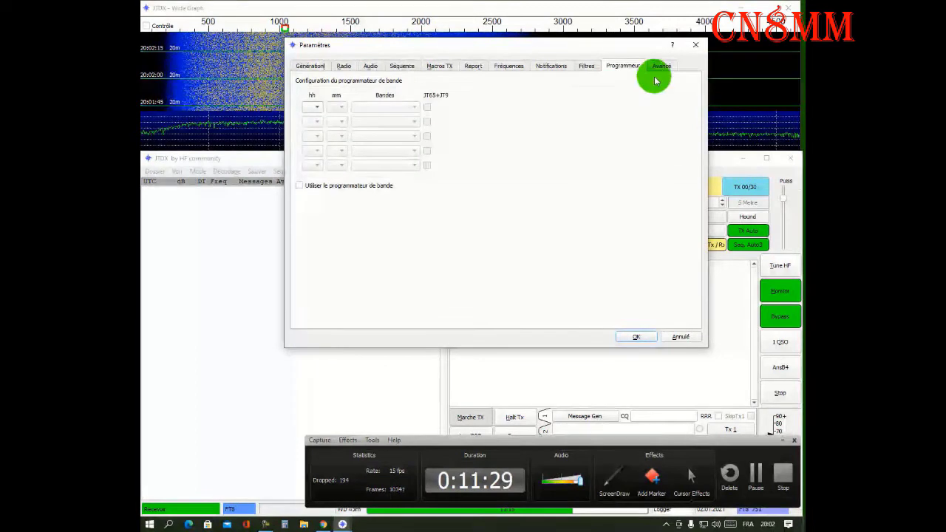
{"action": "left_click", "coordinate": [661, 65]}
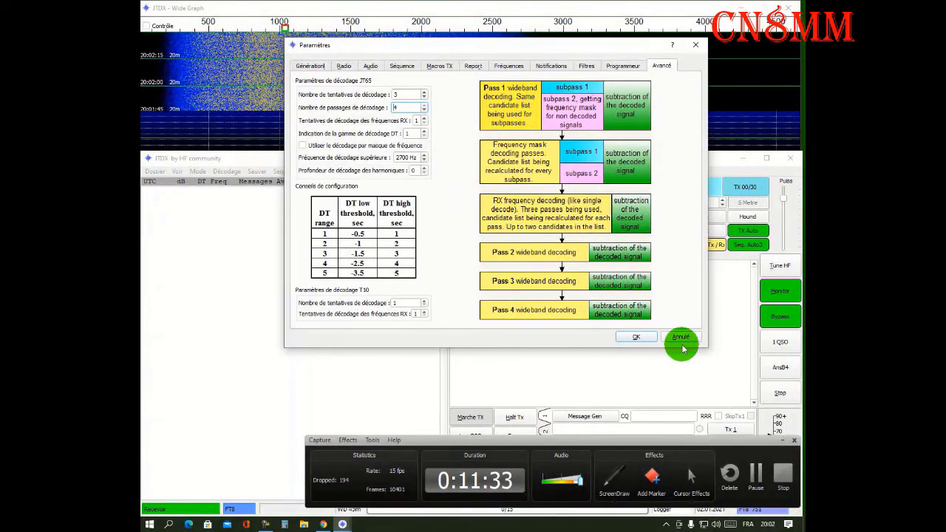
{"action": "left_click", "coordinate": [635, 337]}
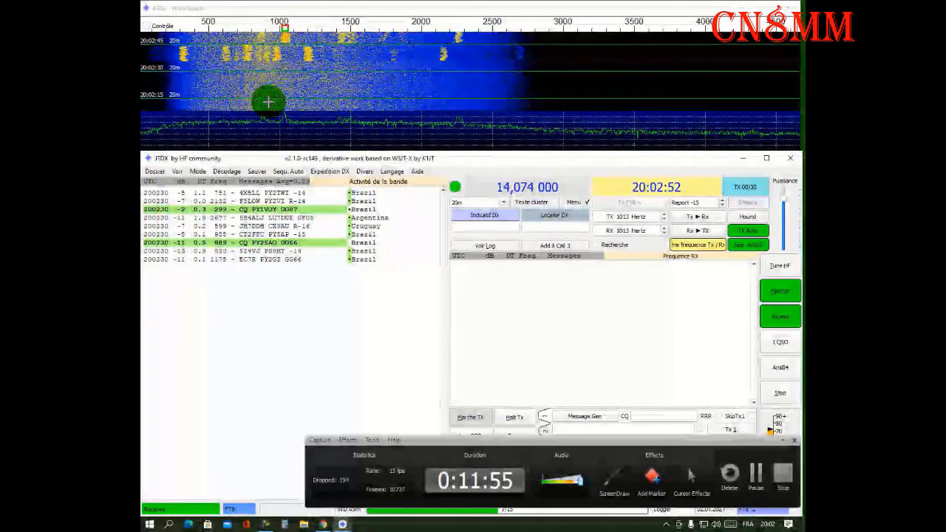
- Synchronise the computer clock with the time server in the Windows date and time settings, and close those settings
{"action": "right_click", "coordinate": [768, 526]}
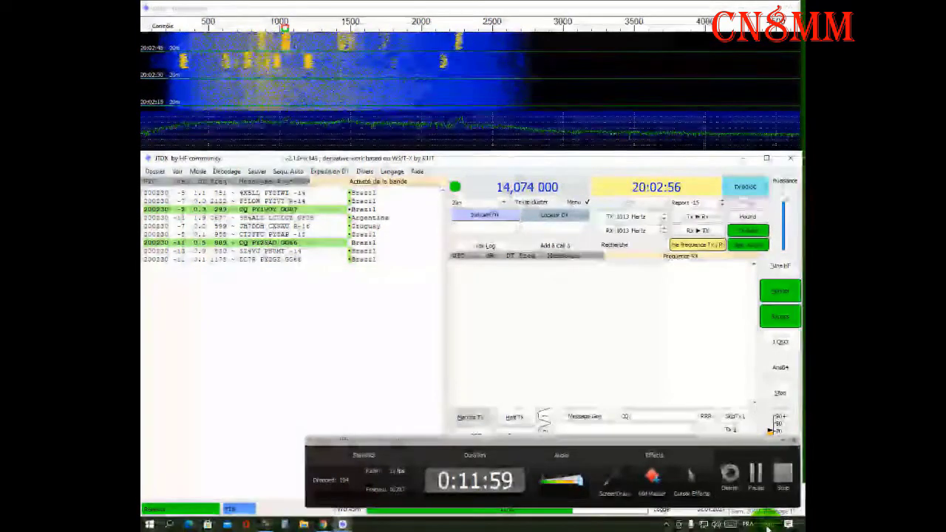
{"action": "left_click", "coordinate": [660, 277]}
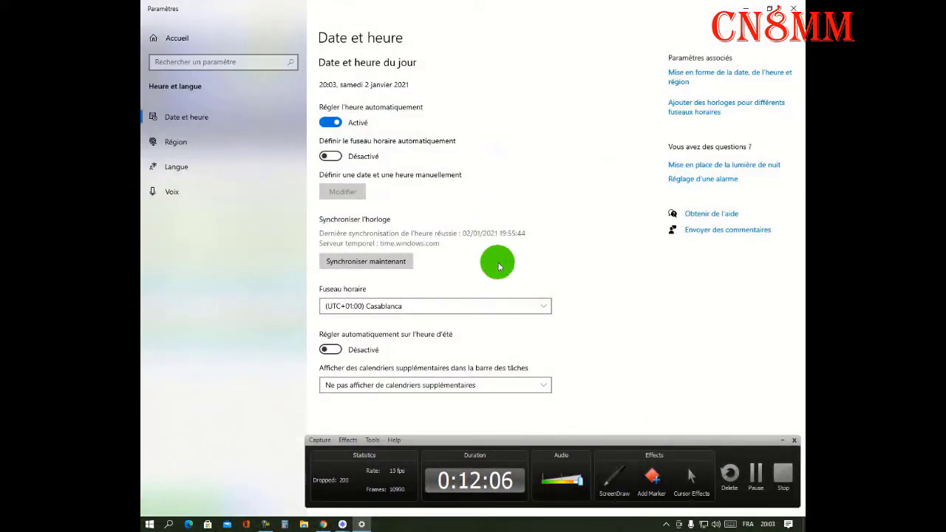
{"action": "left_click", "coordinate": [361, 262]}
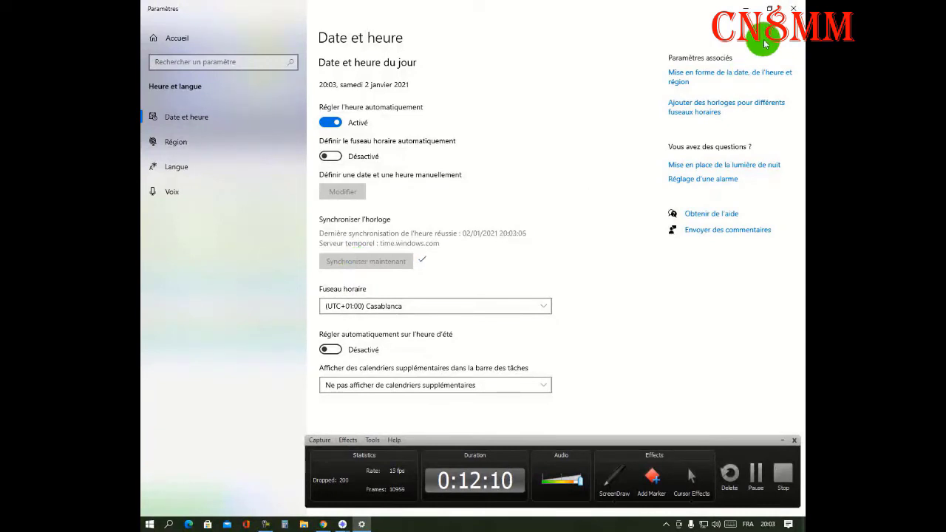
{"action": "left_click", "coordinate": [792, 9]}
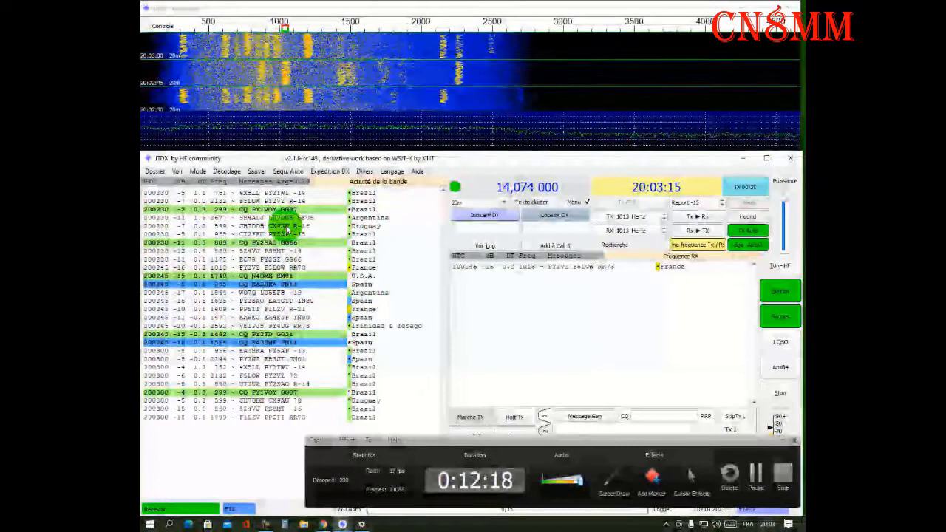
{"action": "left_click", "coordinate": [614, 479]}
{"action": "left_click_drag", "start_coordinate": [144, 190], "coordinate": [414, 386]}
{"action": "left_click_drag", "start_coordinate": [277, 54], "coordinate": [476, 98]}
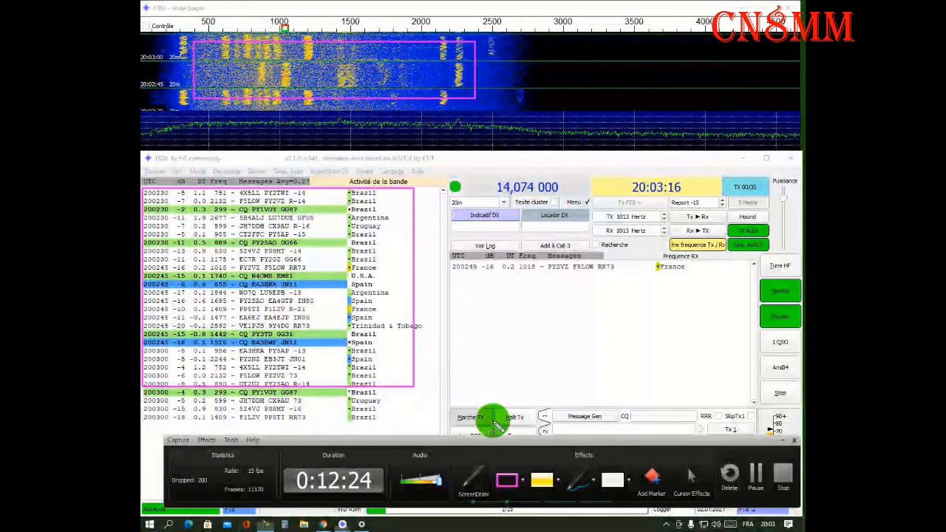
{"action": "left_click", "coordinate": [474, 476]}
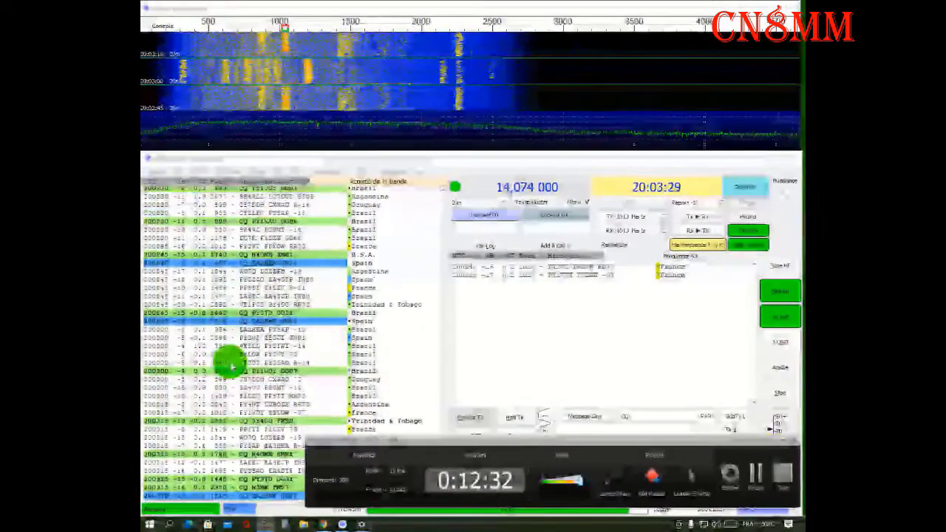
{"action": "left_click_drag", "start_coordinate": [540, 439], "coordinate": [599, 39]}
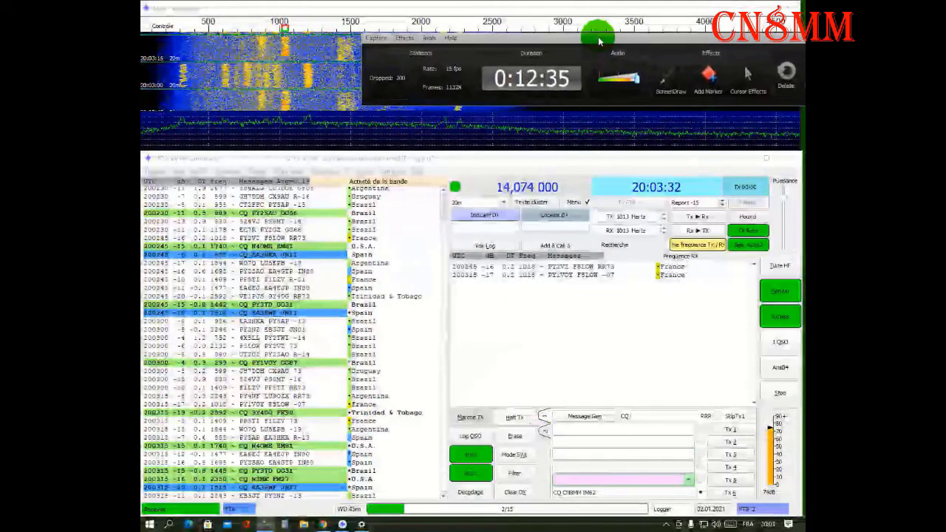
{"action": "left_click", "coordinate": [198, 172]}
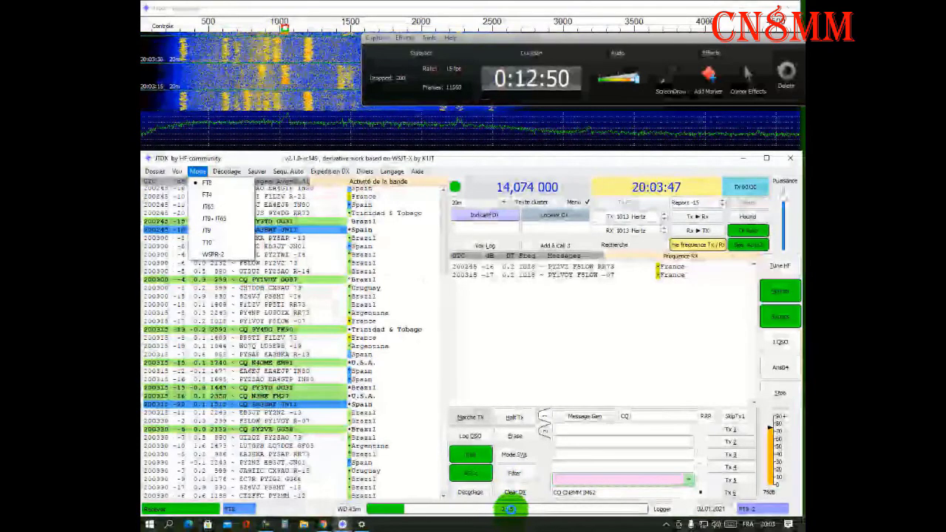
{"action": "left_click", "coordinate": [674, 77]}
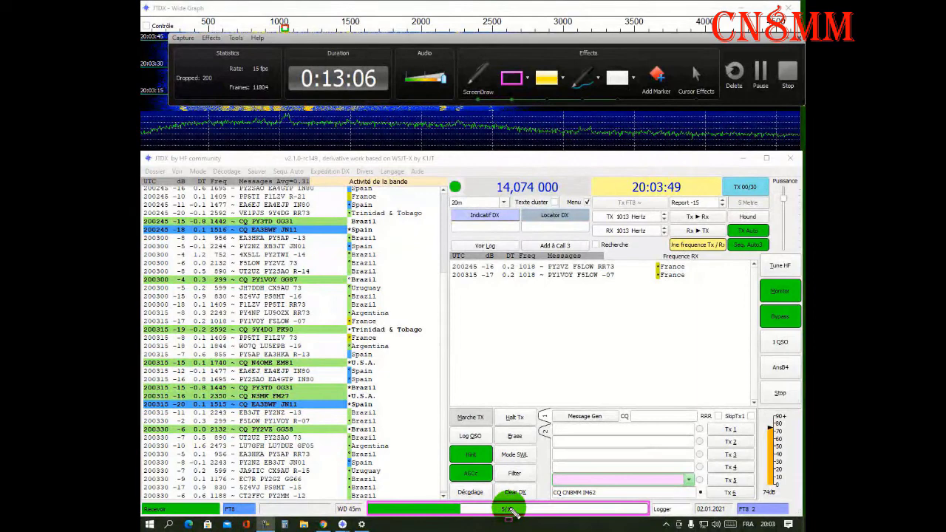
{"action": "left_click", "coordinate": [473, 71]}
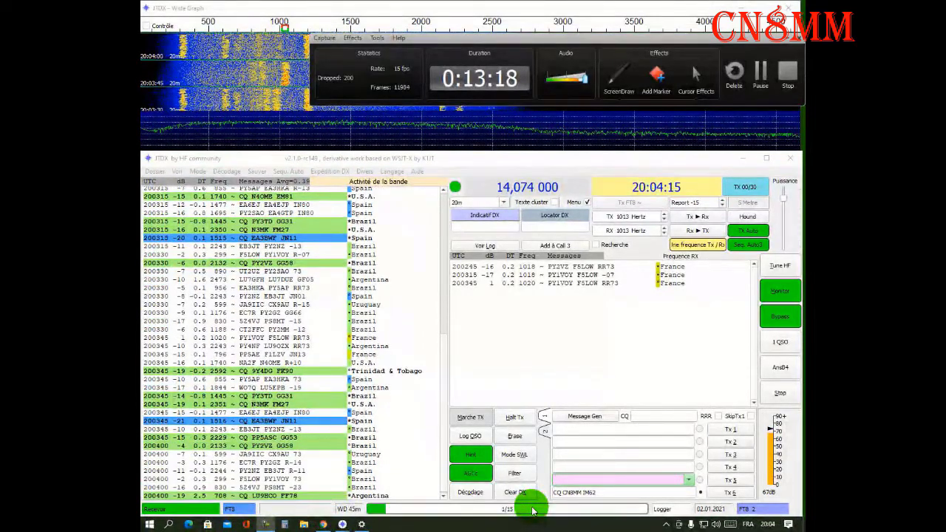
{"action": "left_click", "coordinate": [454, 437]}
{"action": "left_click", "coordinate": [471, 420]}
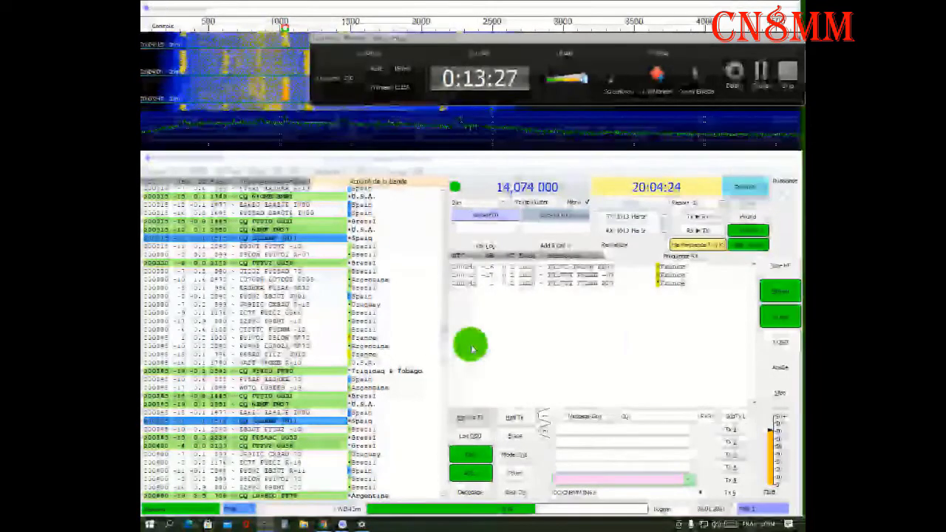
{"action": "left_click_drag", "start_coordinate": [452, 55], "coordinate": [497, 42]}
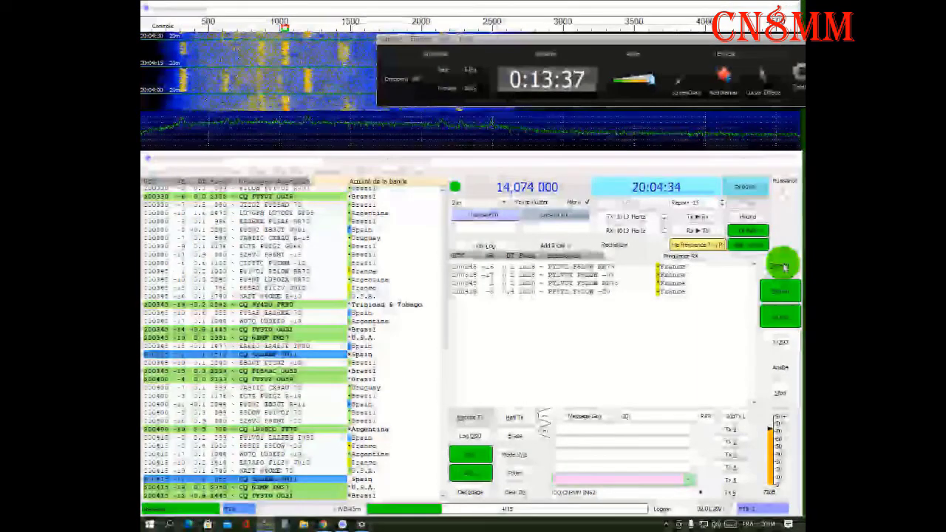
- Transmit a tuning signal on the current frequency, adjust the transmit power level during it, and stop tuning
{"action": "left_click", "coordinate": [784, 267]}
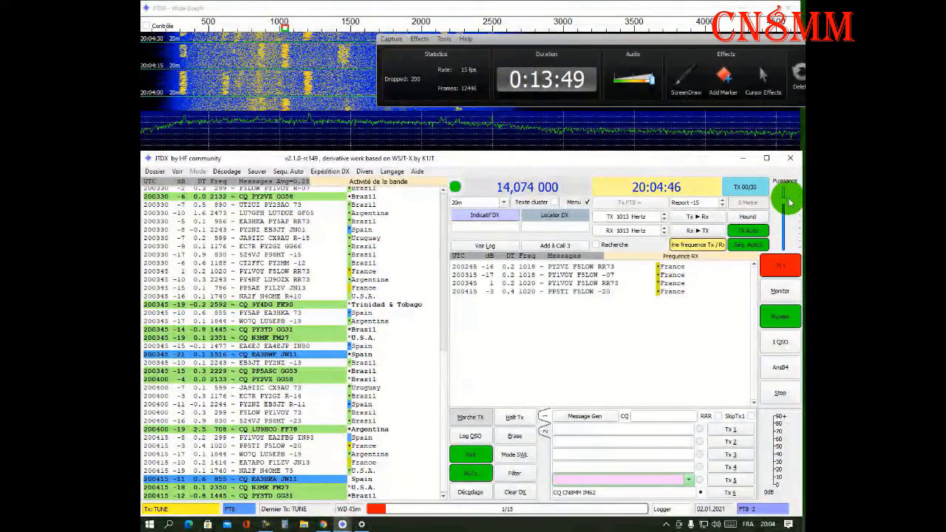
{"action": "left_click_drag", "start_coordinate": [785, 201], "coordinate": [787, 222]}
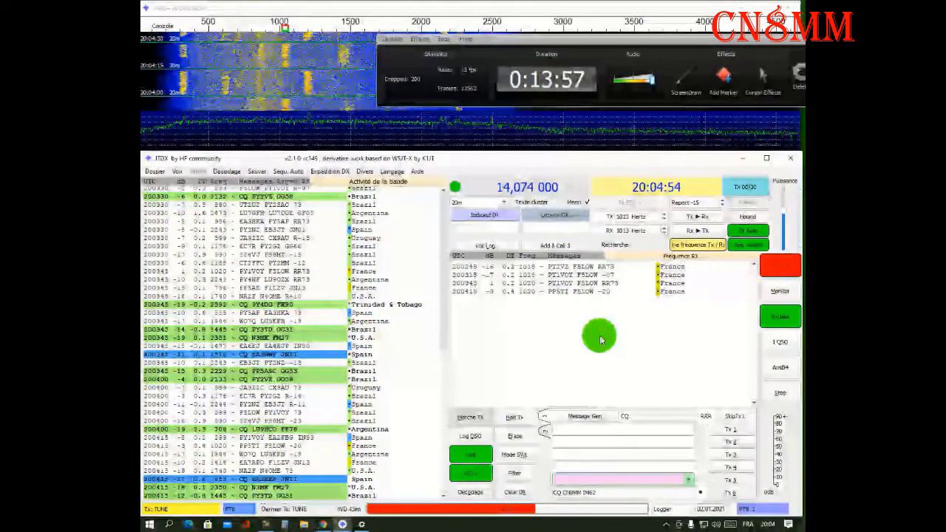
{"action": "left_click", "coordinate": [780, 267]}
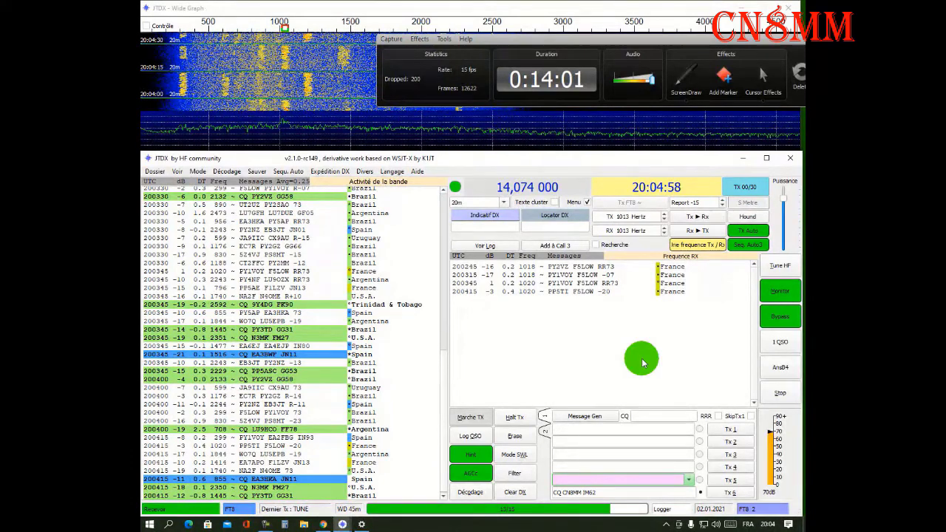
- Switch the operating mode to FT4
{"action": "left_click", "coordinate": [198, 170]}
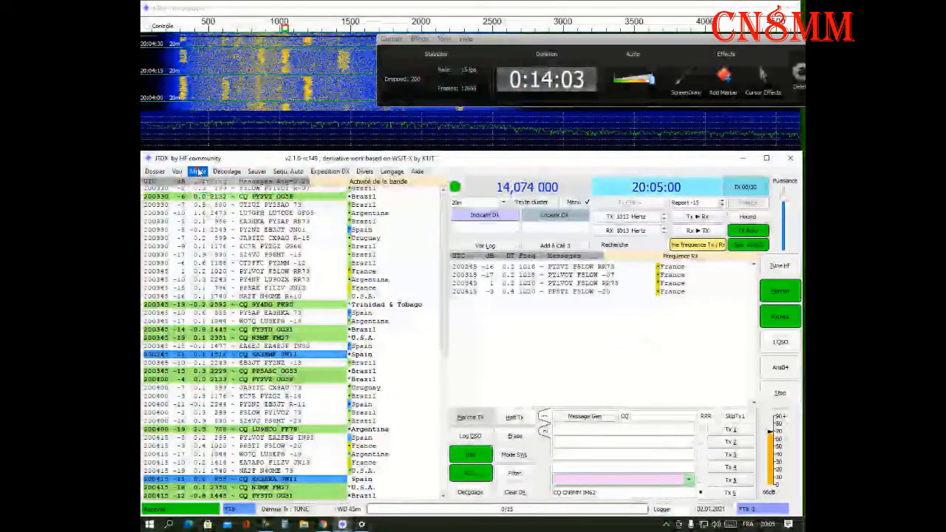
{"action": "left_click", "coordinate": [201, 196]}
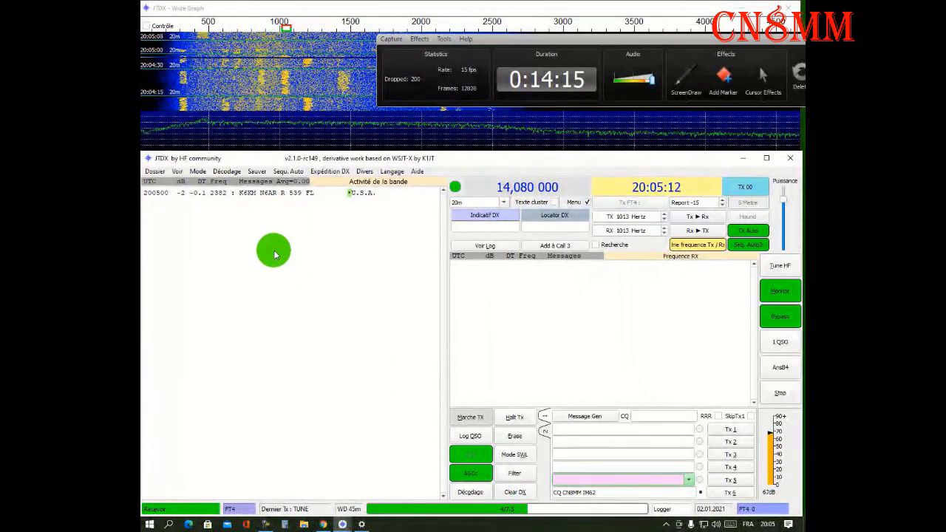
- Switch the operating mode back to FT8
{"action": "left_click", "coordinate": [198, 170]}
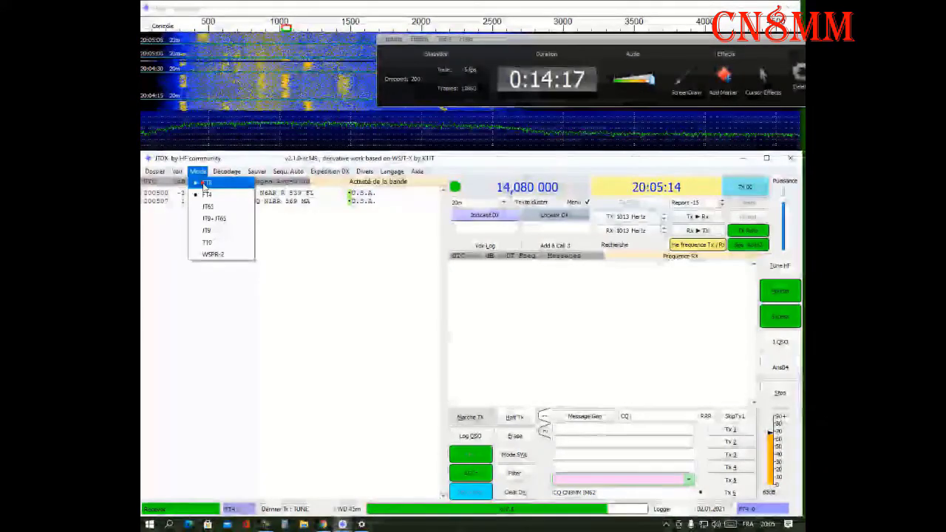
{"action": "left_click", "coordinate": [201, 181]}
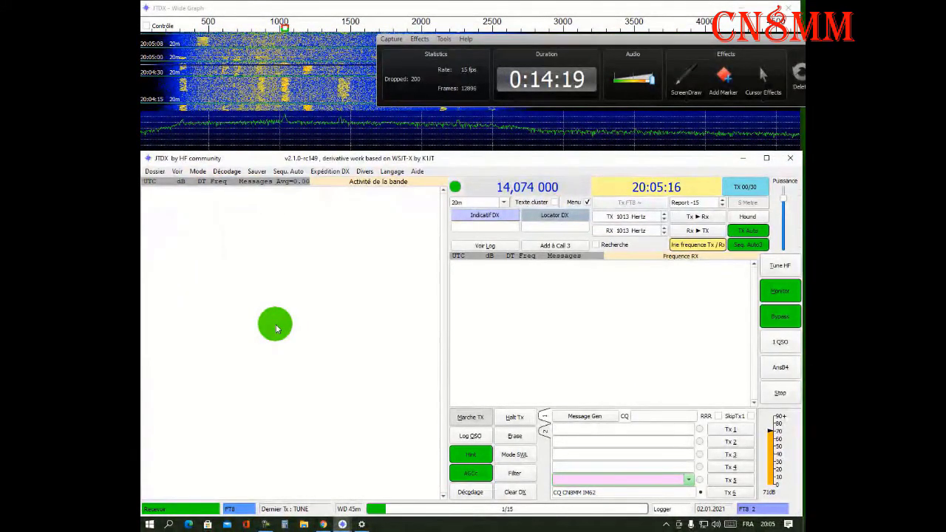
{"action": "left_click_drag", "start_coordinate": [576, 47], "coordinate": [396, 307]}
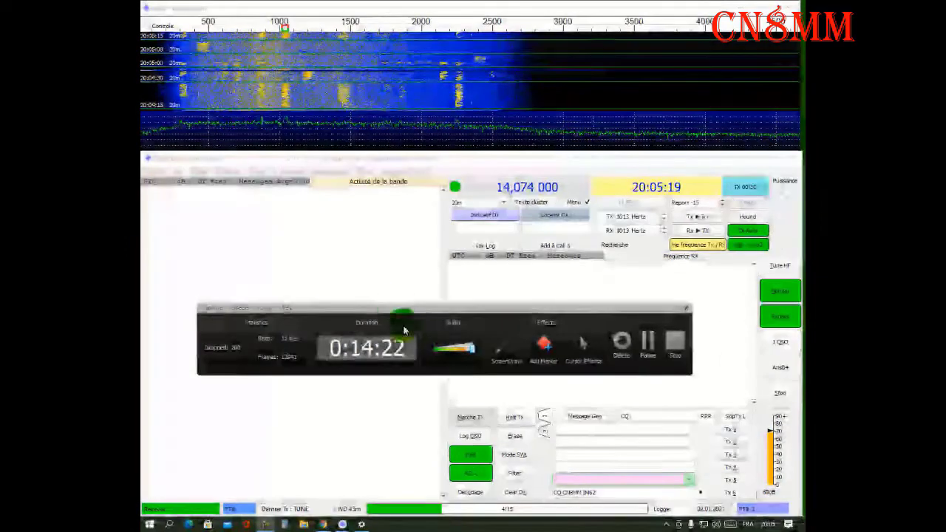
{"action": "left_click", "coordinate": [498, 349]}
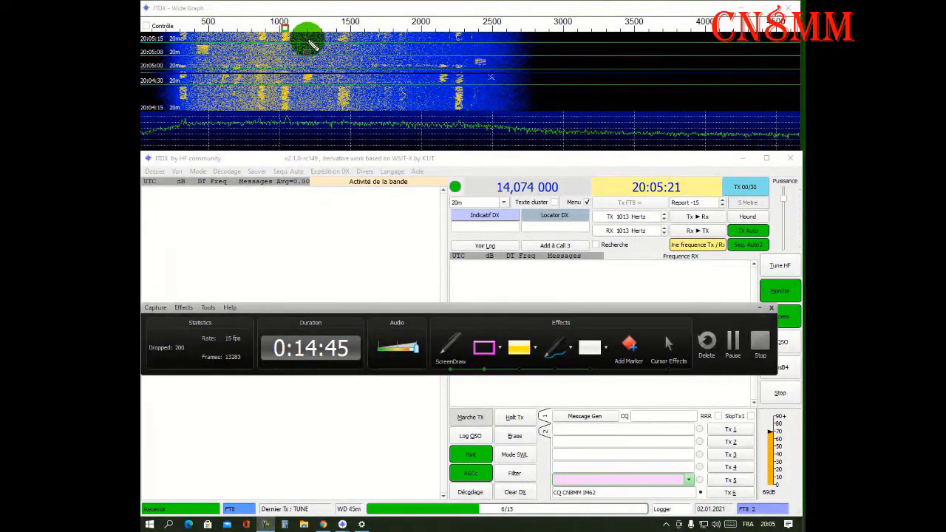
{"action": "left_click_drag", "start_coordinate": [311, 34], "coordinate": [321, 94]}
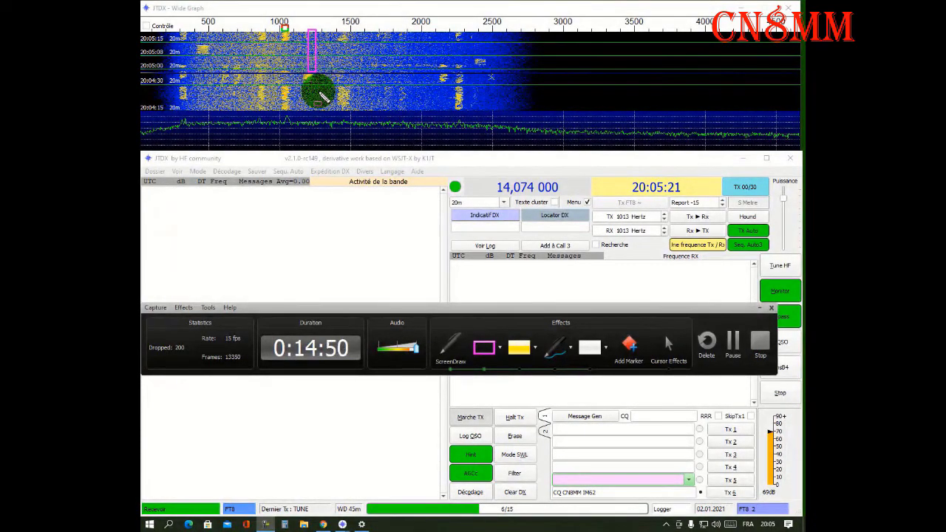
{"action": "left_click", "coordinate": [374, 34]}
{"action": "left_click_drag", "start_coordinate": [374, 34], "coordinate": [373, 90]}
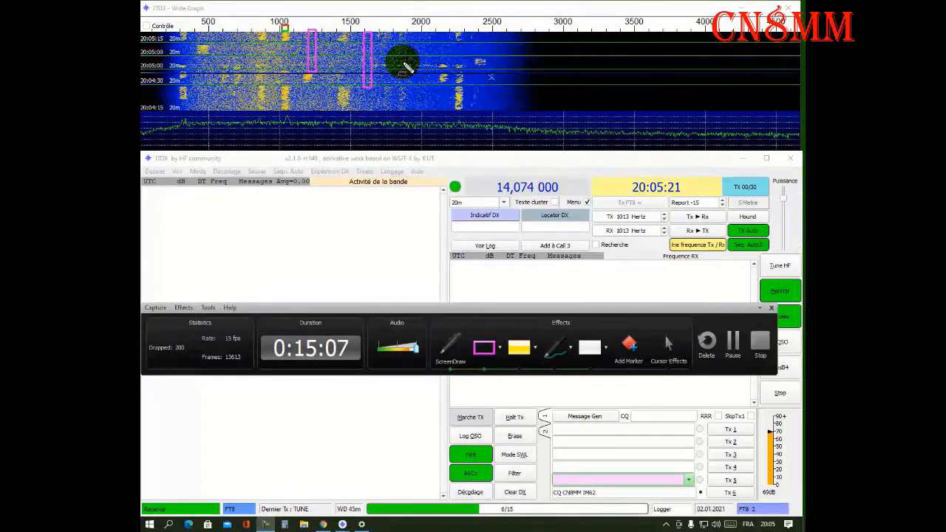
{"action": "left_click", "coordinate": [452, 344]}
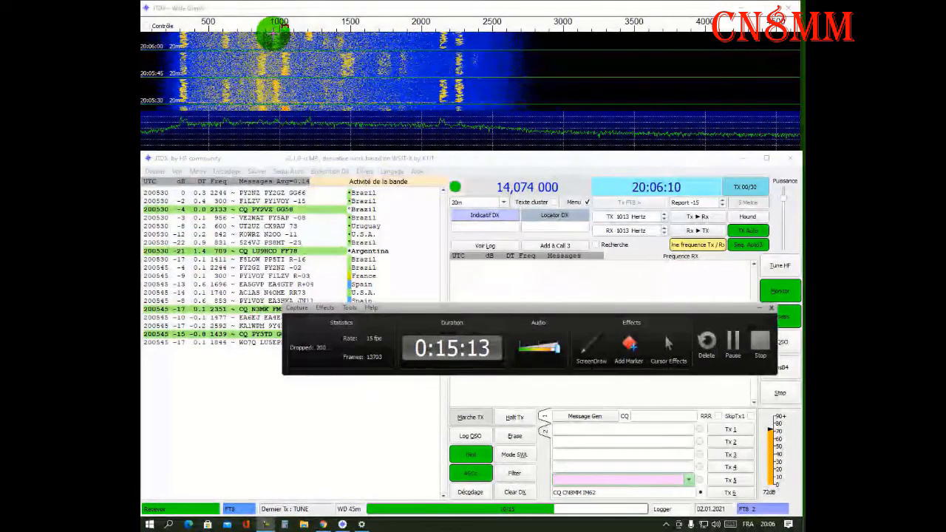
- Move the shared transmit and receive frequency marker on the waterfall to 959 Hz, and after that to 505 Hz
{"action": "left_click", "coordinate": [274, 33]}
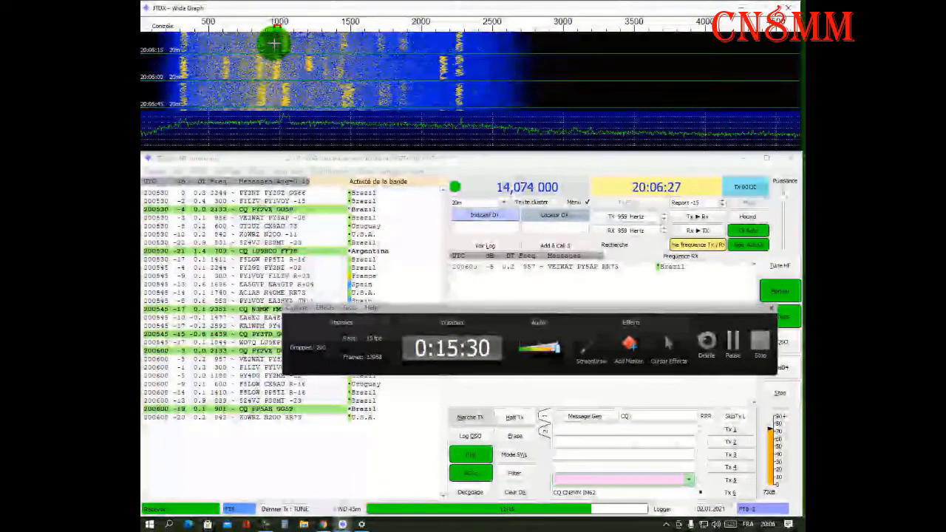
{"action": "left_click", "coordinate": [584, 346]}
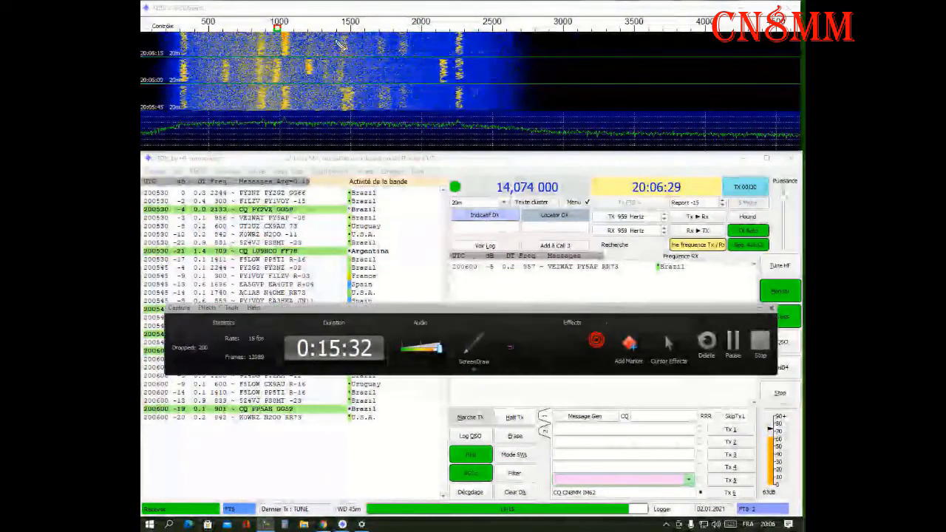
{"action": "left_click_drag", "start_coordinate": [294, 31], "coordinate": [298, 48]}
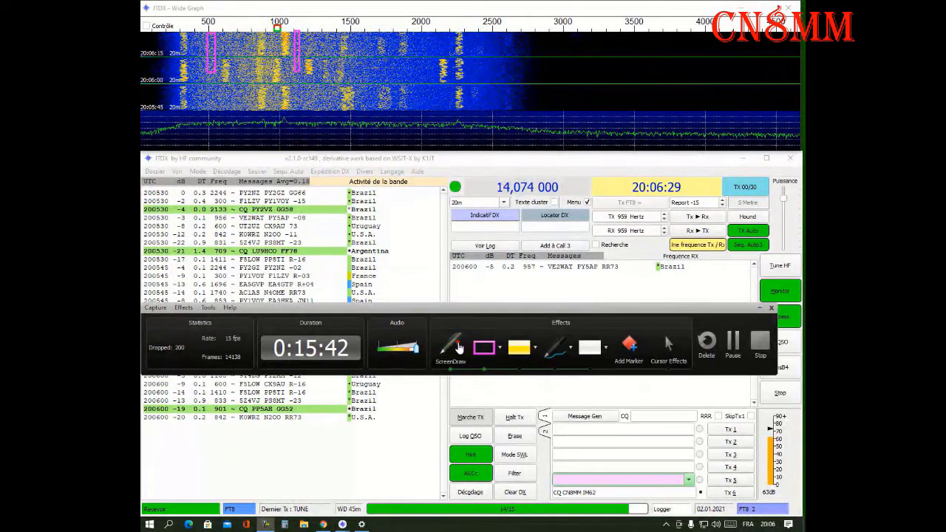
{"action": "left_click", "coordinate": [459, 348]}
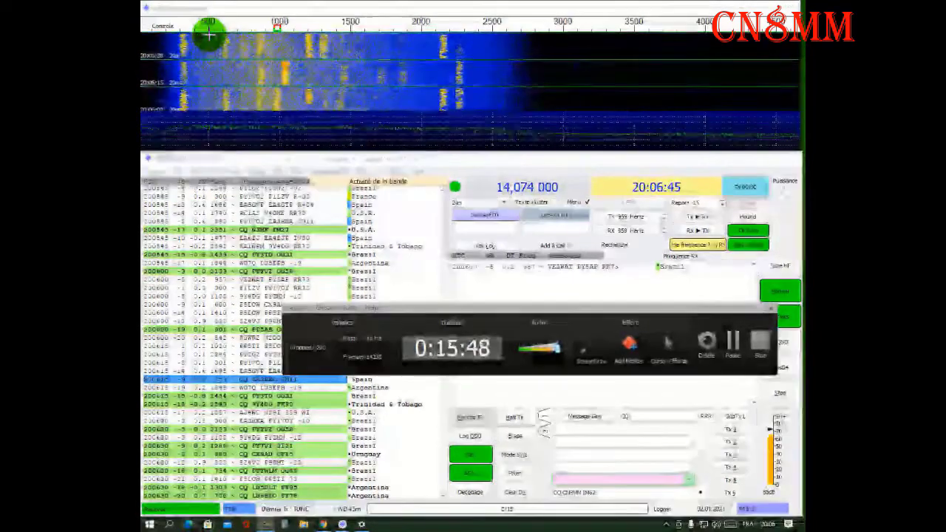
{"action": "left_click", "coordinate": [209, 33]}
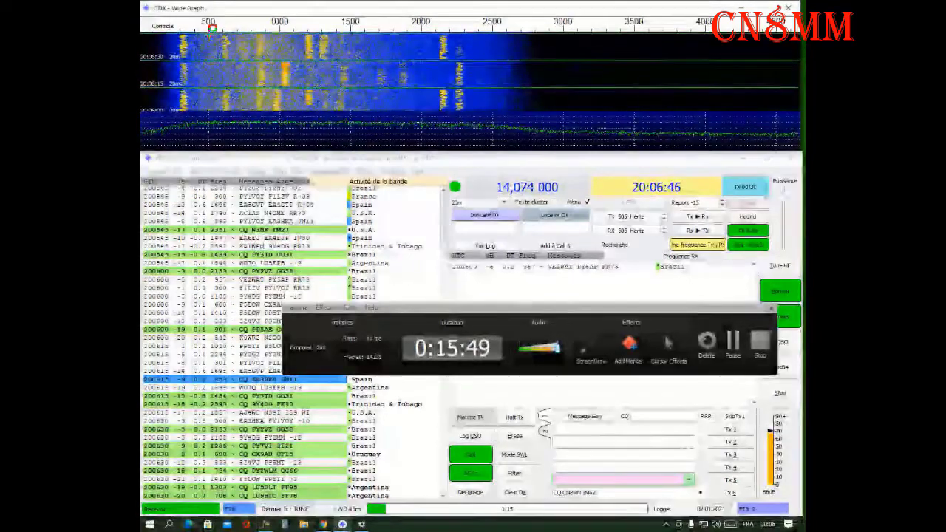
{"action": "left_click", "coordinate": [599, 347]}
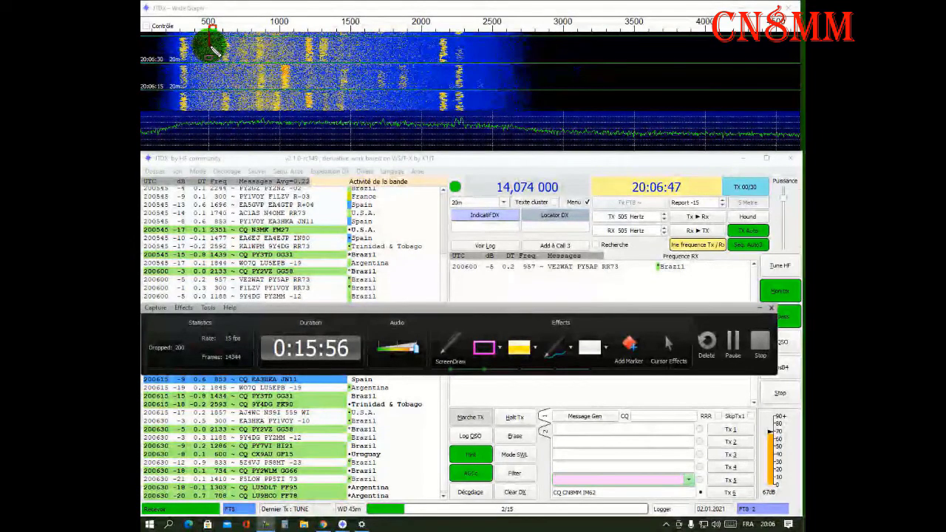
{"action": "left_click_drag", "start_coordinate": [212, 37], "coordinate": [488, 38]}
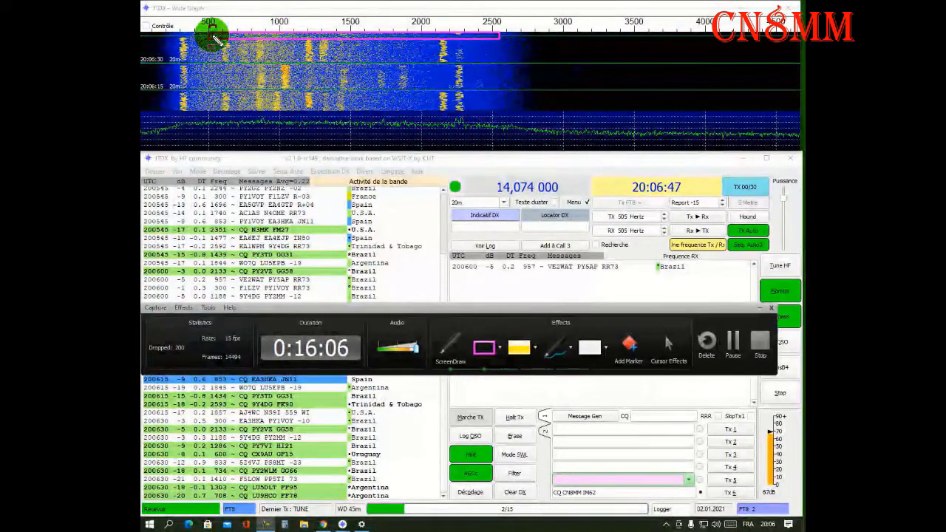
{"action": "left_click_drag", "start_coordinate": [212, 33], "coordinate": [487, 33]}
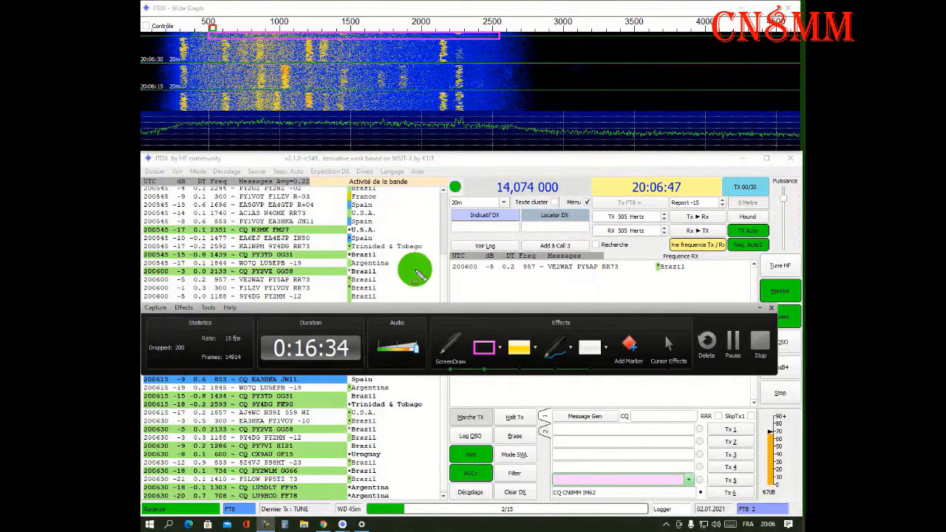
{"action": "mouse_move", "coordinate": [408, 309]}
{"action": "left_mouse_down"}
{"action": "mouse_move", "coordinate": [424, 382]}
{"action": "mouse_move", "coordinate": [426, 313]}
{"action": "left_mouse_up"}
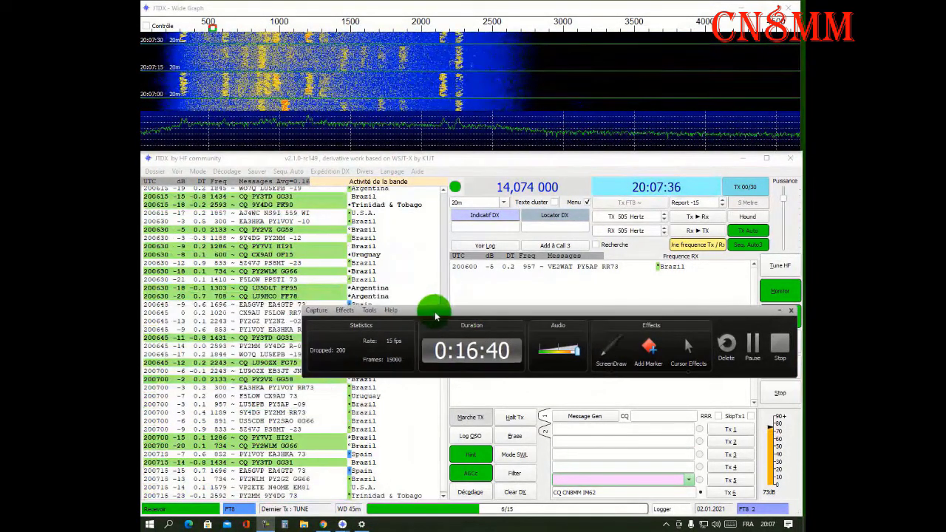
{"action": "left_click_drag", "start_coordinate": [435, 316], "coordinate": [507, 43]}
{"action": "left_click_drag", "start_coordinate": [508, 40], "coordinate": [524, 40]}
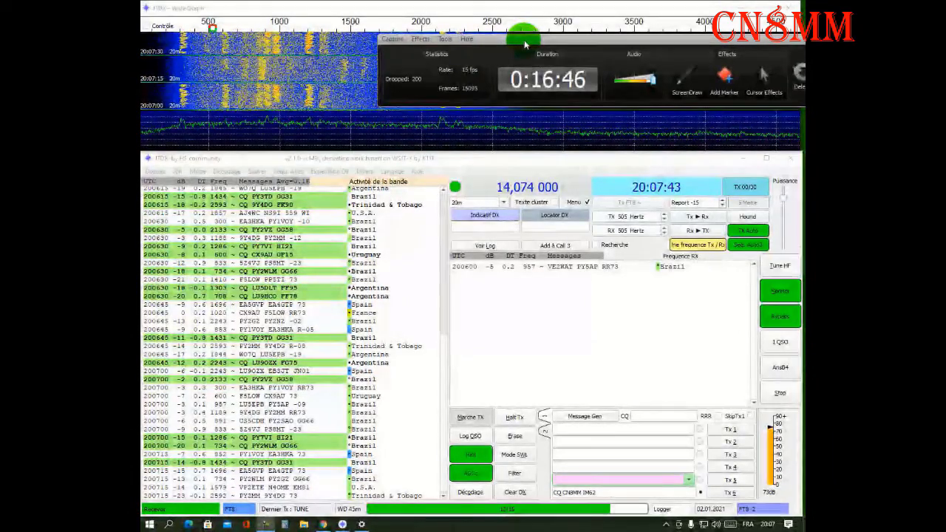
{"action": "left_click", "coordinate": [479, 344]}
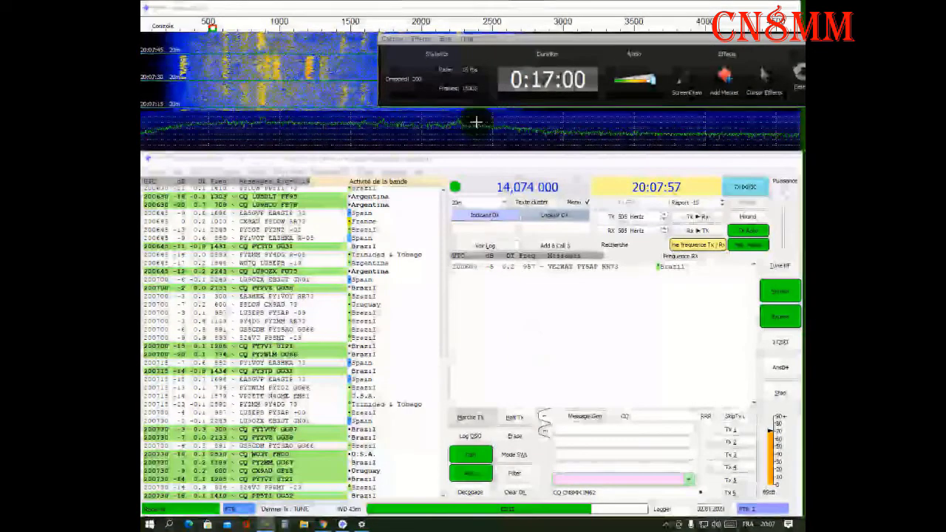
{"action": "left_click", "coordinate": [495, 41]}
{"action": "left_click_drag", "start_coordinate": [495, 41], "coordinate": [556, 41]}
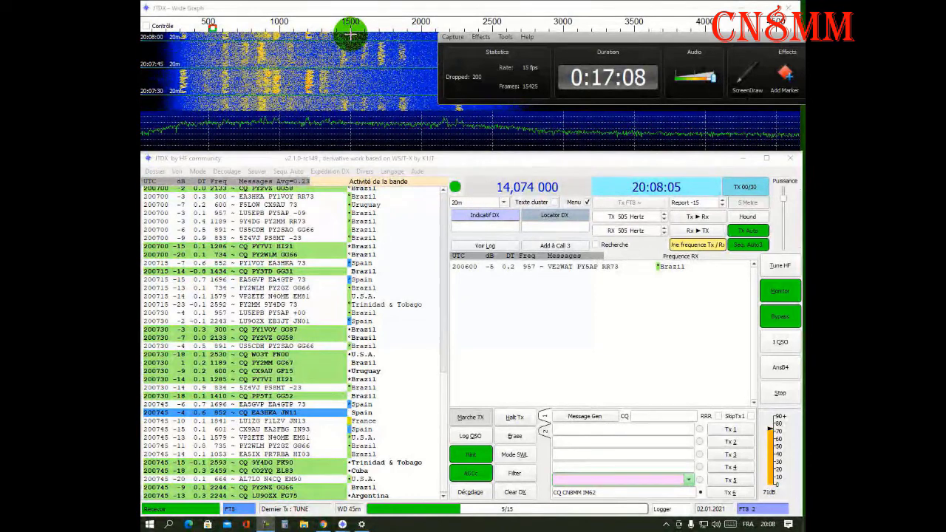
- Set the shared transmit and receive audio frequency on the waterfall to 1501 Hz
{"action": "left_click", "coordinate": [351, 34]}
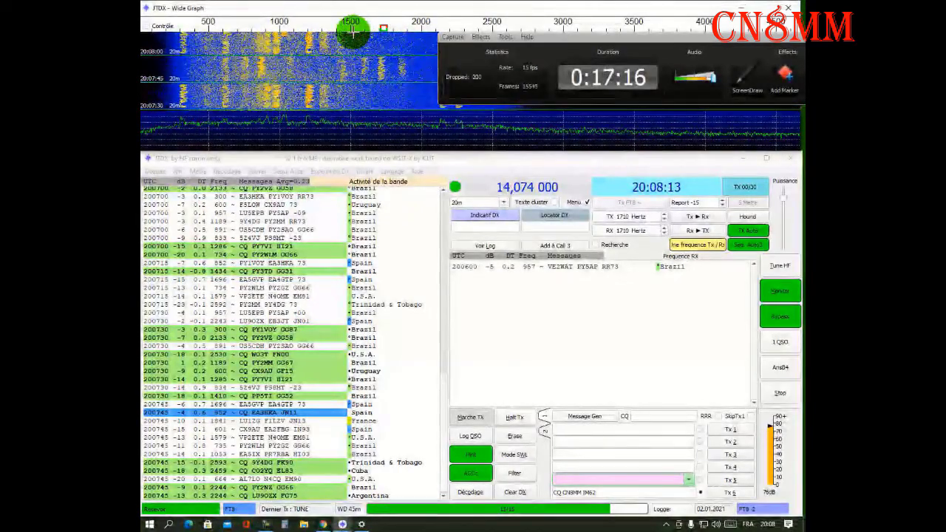
{"action": "left_click", "coordinate": [354, 29]}
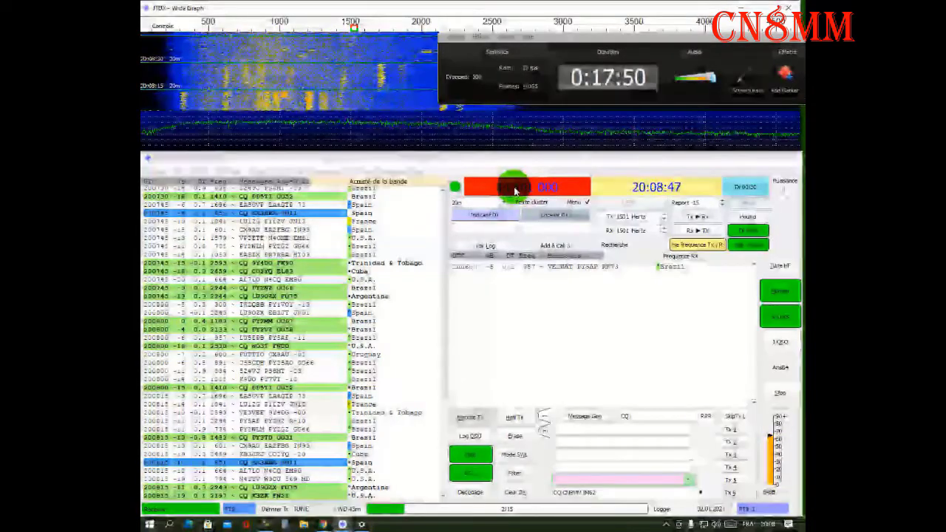
{"action": "left_click", "coordinate": [515, 188]}
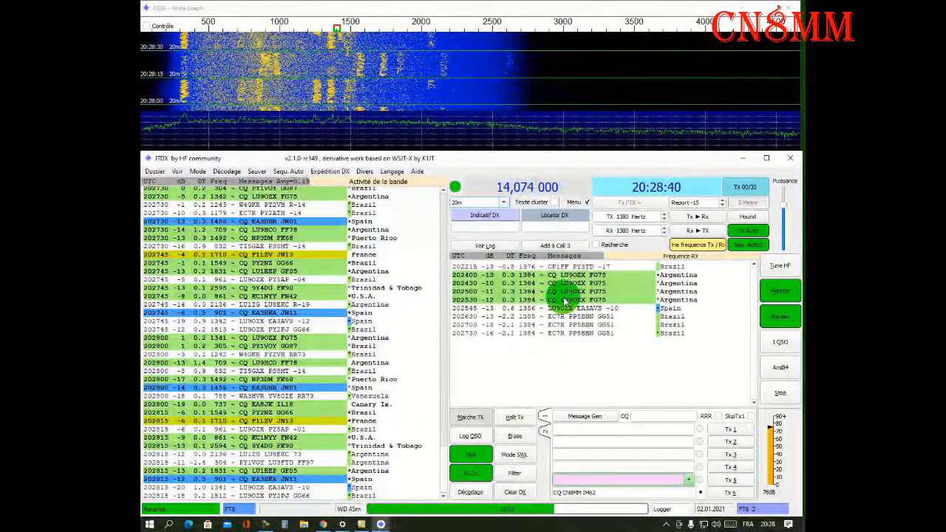
- Change the band to 40m with the FT8 working frequency 7,074 MHz and erase the receive-frequency messages
{"action": "left_click", "coordinate": [503, 202]}
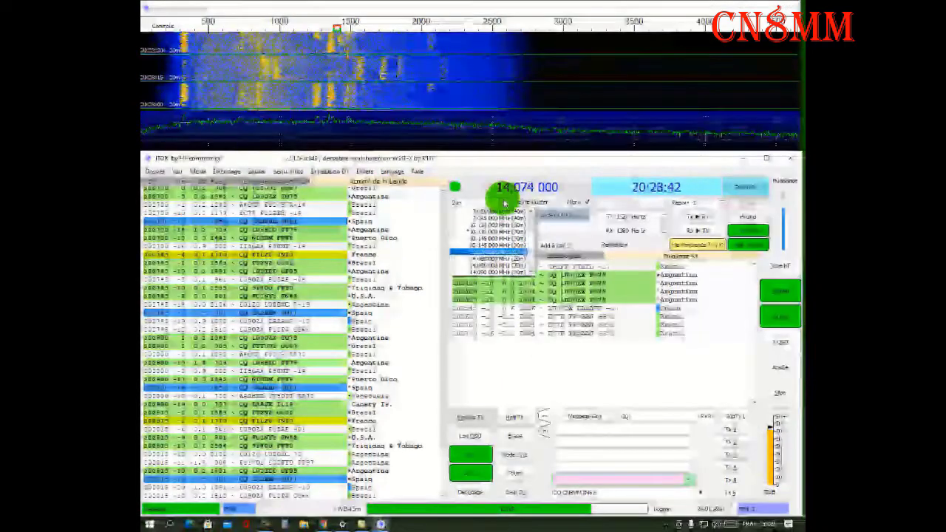
{"action": "scroll", "coordinate": [531, 251], "scroll_direction": "down", "scroll_amount": 3}
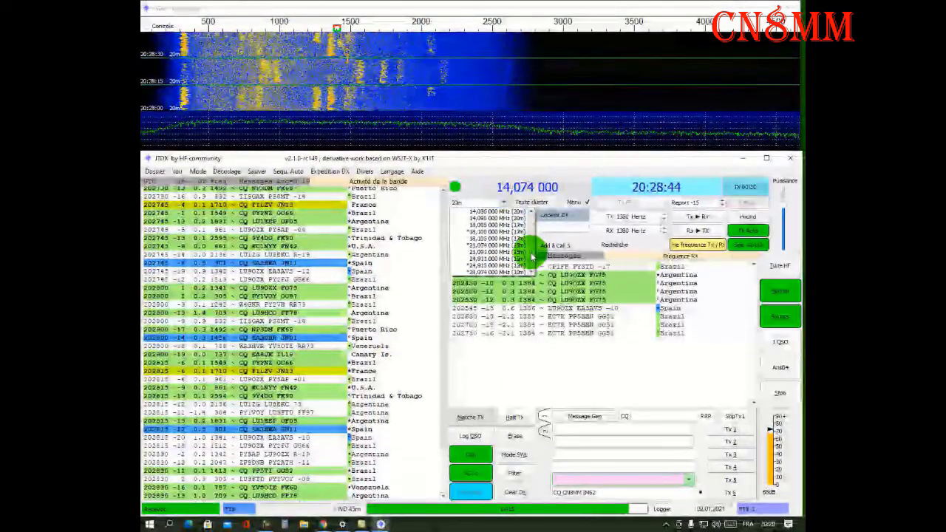
{"action": "scroll", "coordinate": [532, 244], "scroll_direction": "up", "scroll_amount": 4}
{"action": "scroll", "coordinate": [533, 235], "scroll_direction": "up", "scroll_amount": 2}
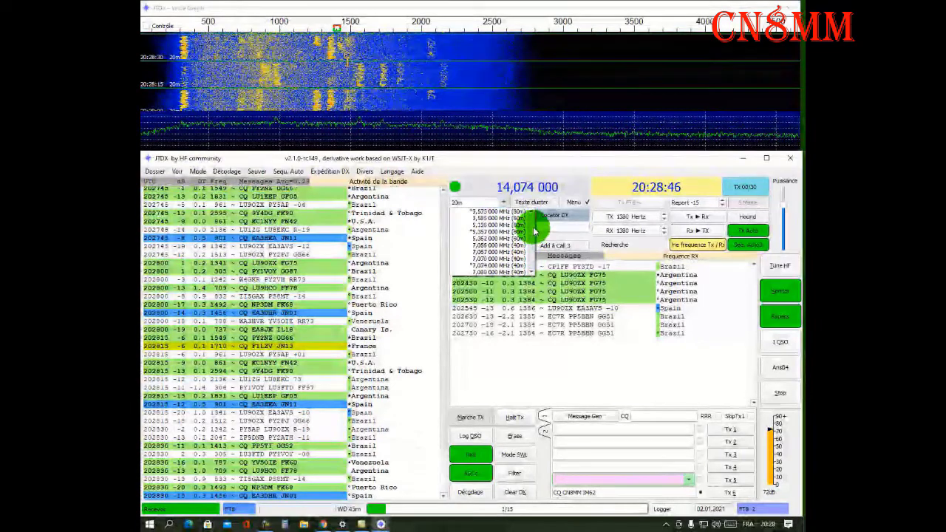
{"action": "scroll", "coordinate": [537, 229], "scroll_direction": "down", "scroll_amount": 2}
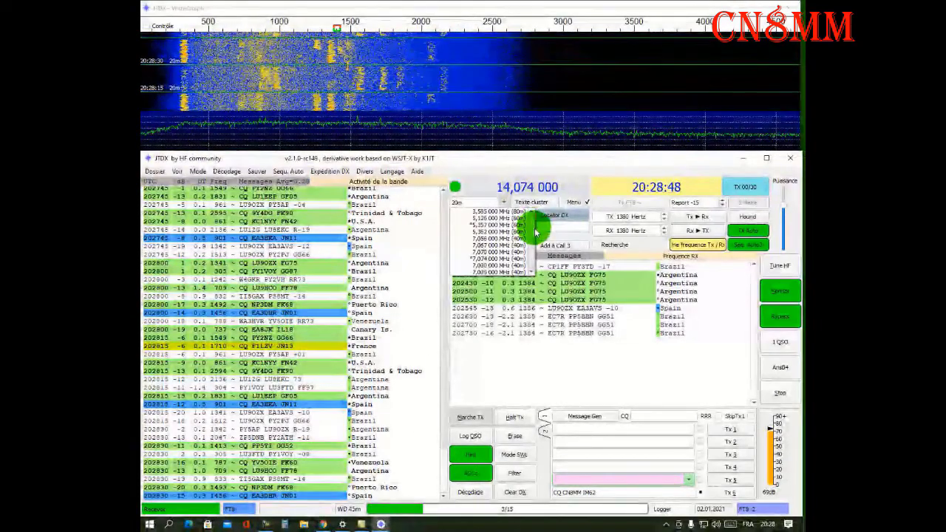
{"action": "left_click", "coordinate": [517, 259]}
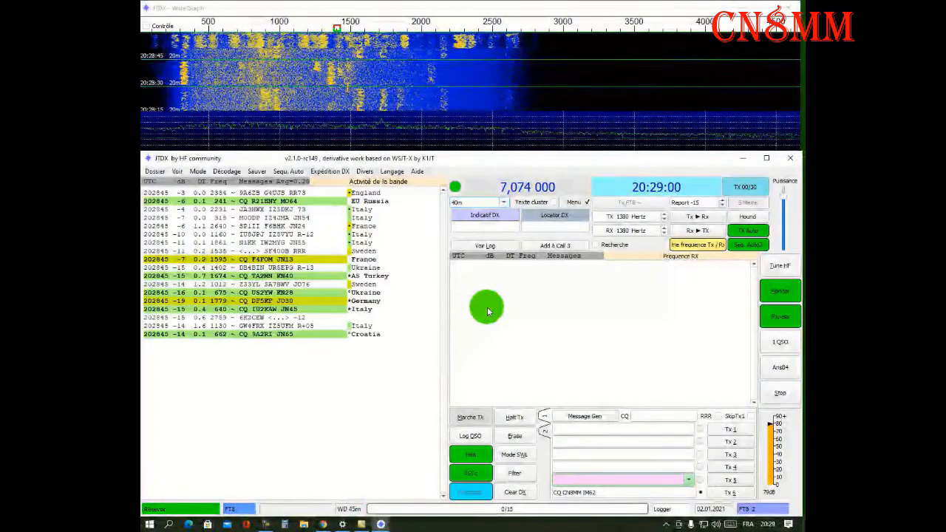
{"action": "left_click", "coordinate": [518, 437]}
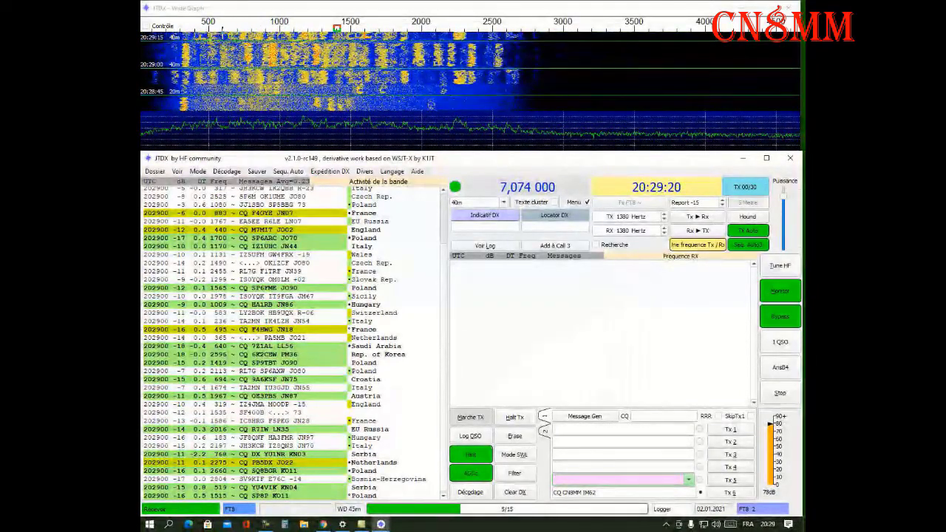
- Set the transmit and receive audio frequency to 597 Hz on the waterfall and enable transmission to call CQ
{"action": "left_click", "coordinate": [231, 80]}
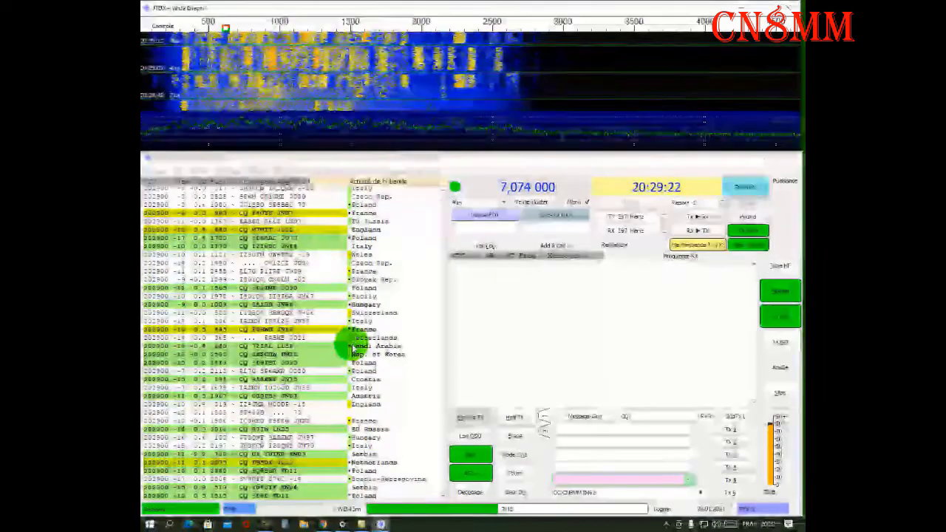
{"action": "left_click", "coordinate": [305, 481]}
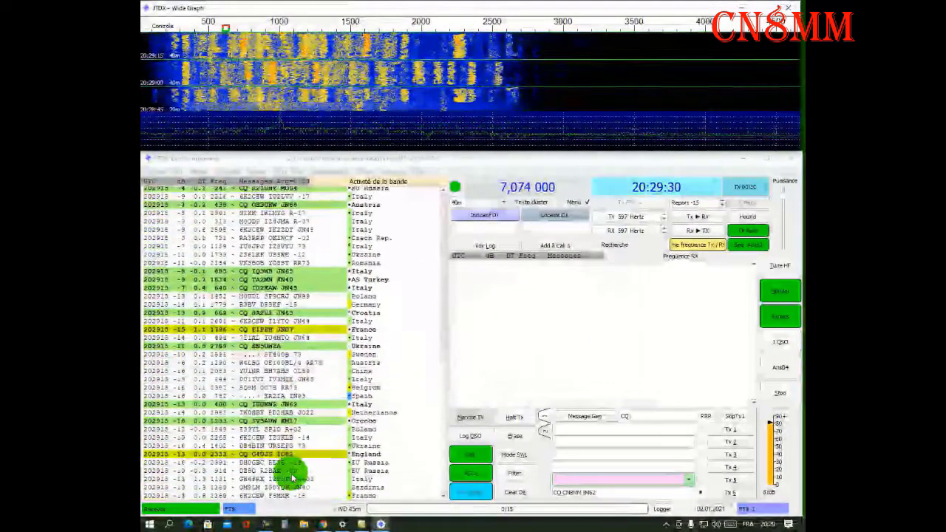
{"action": "left_click", "coordinate": [470, 417]}
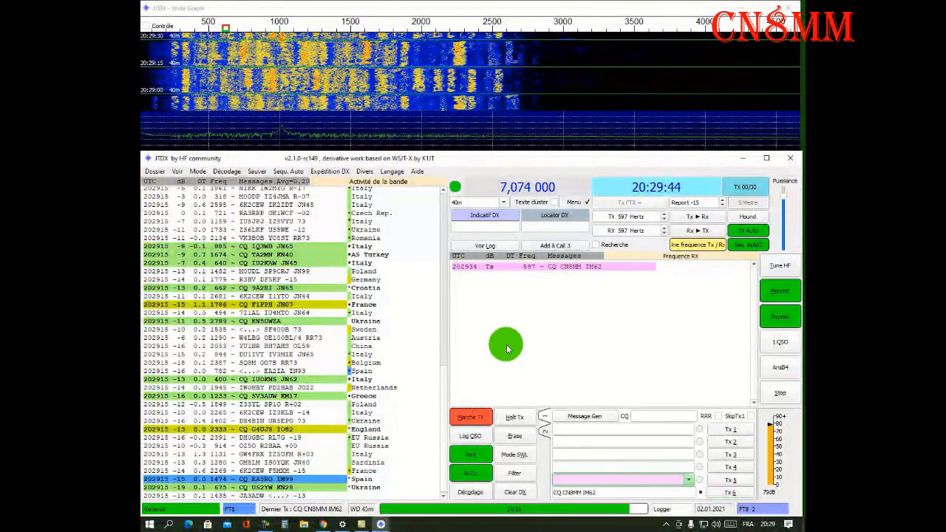
- Halt transmission once the contact's final 73 message has been sent
{"action": "left_click", "coordinate": [783, 187]}
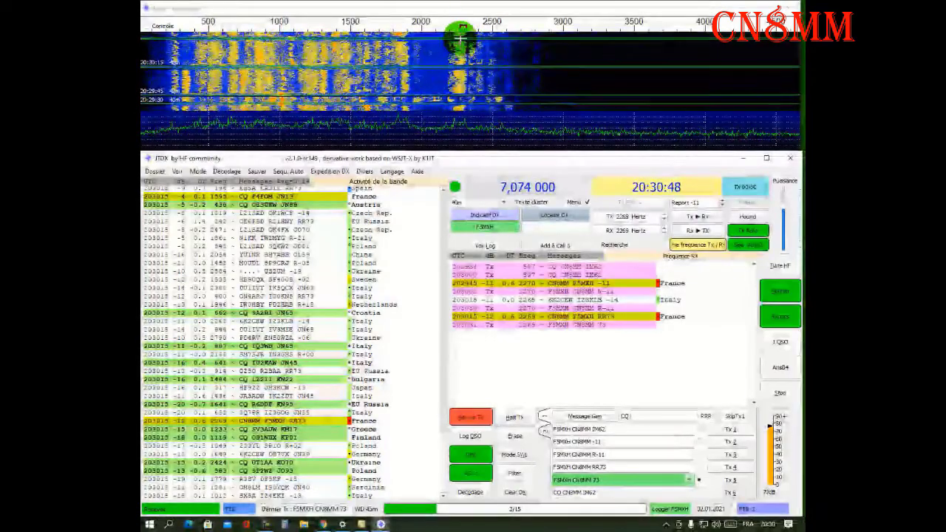
{"action": "left_click", "coordinate": [522, 420]}
- View the Report settings for contact logging and close them without saving
{"action": "left_click", "coordinate": [155, 172]}
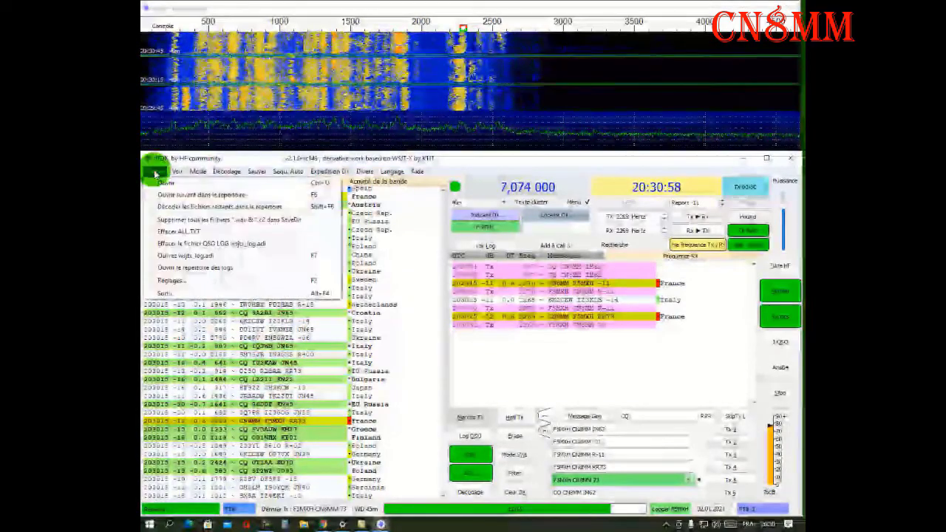
{"action": "left_click", "coordinate": [171, 280]}
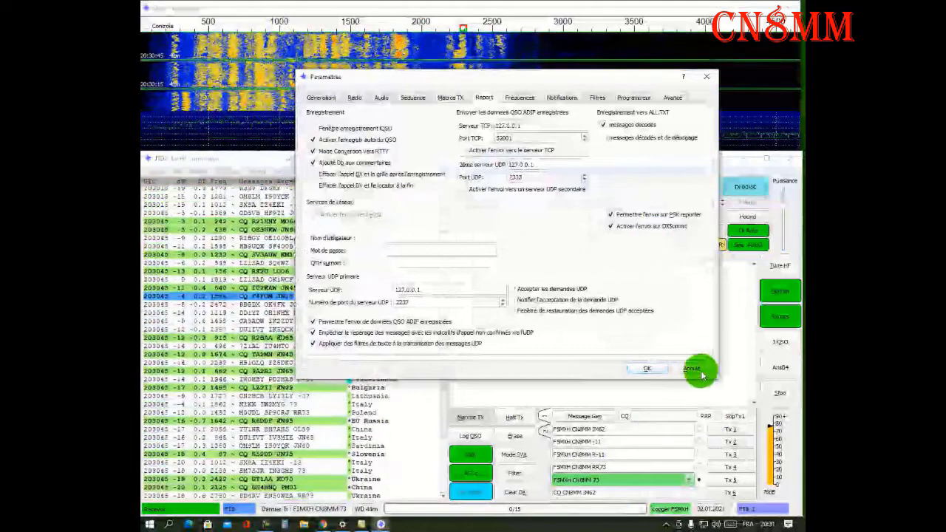
{"action": "left_click", "coordinate": [691, 368]}
- Open the wsjtx_log.adi contact log, examine the most recent contact's entry at the end, and close the log
{"action": "left_click", "coordinate": [155, 171]}
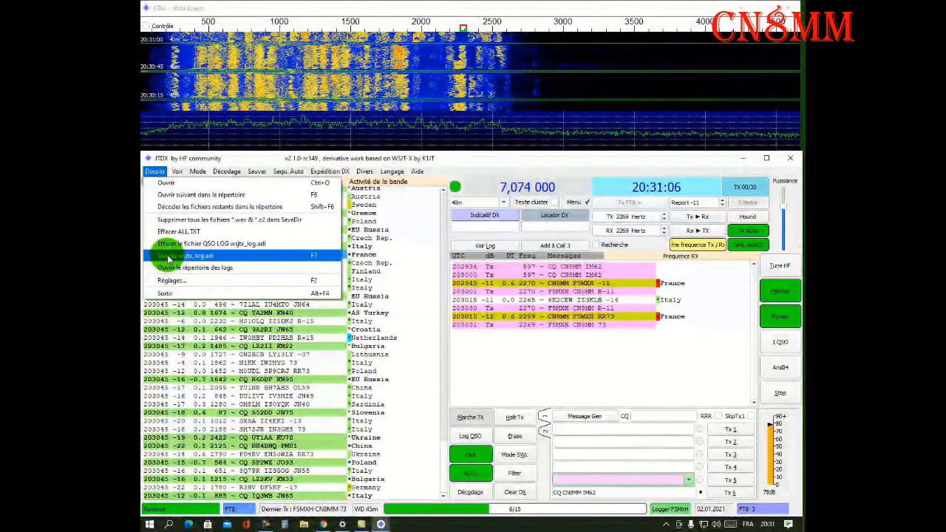
{"action": "left_click", "coordinate": [167, 255]}
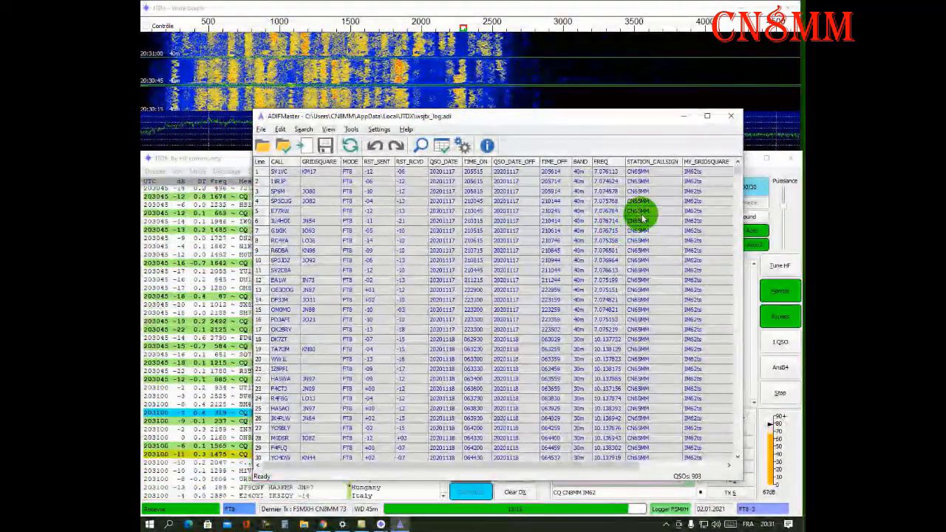
{"action": "left_click_drag", "start_coordinate": [739, 178], "coordinate": [746, 464]}
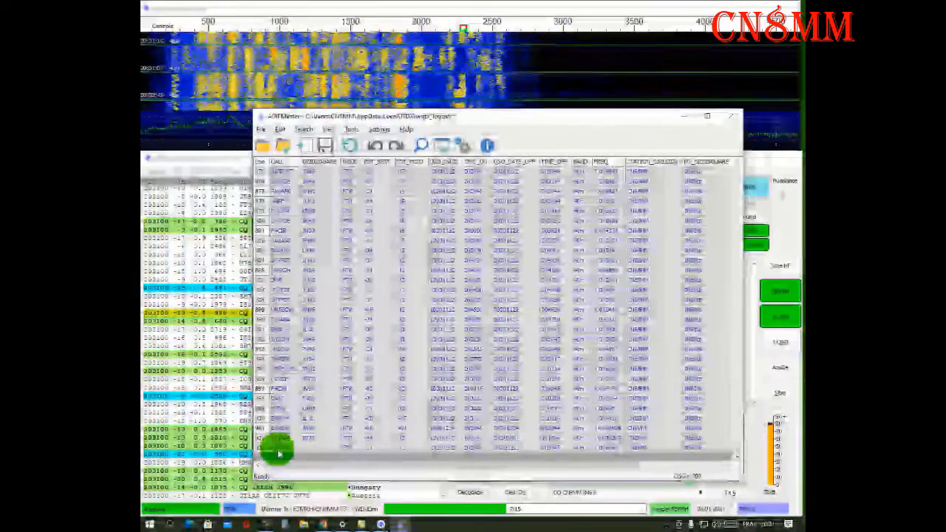
{"action": "left_click", "coordinate": [278, 448]}
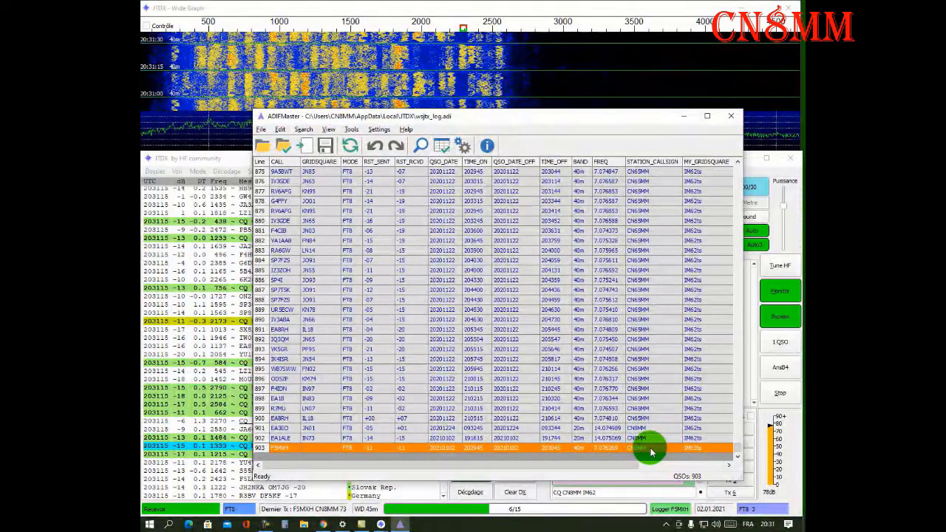
{"action": "left_click", "coordinate": [731, 116]}
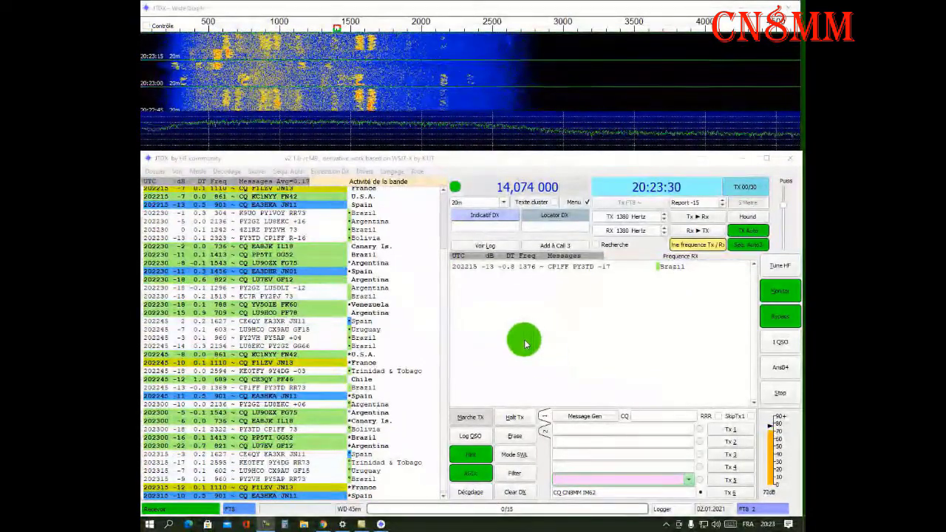
- Review the Report settings for network reporting and the UDP servers, and accept the settings dialog
{"action": "left_click", "coordinate": [154, 170]}
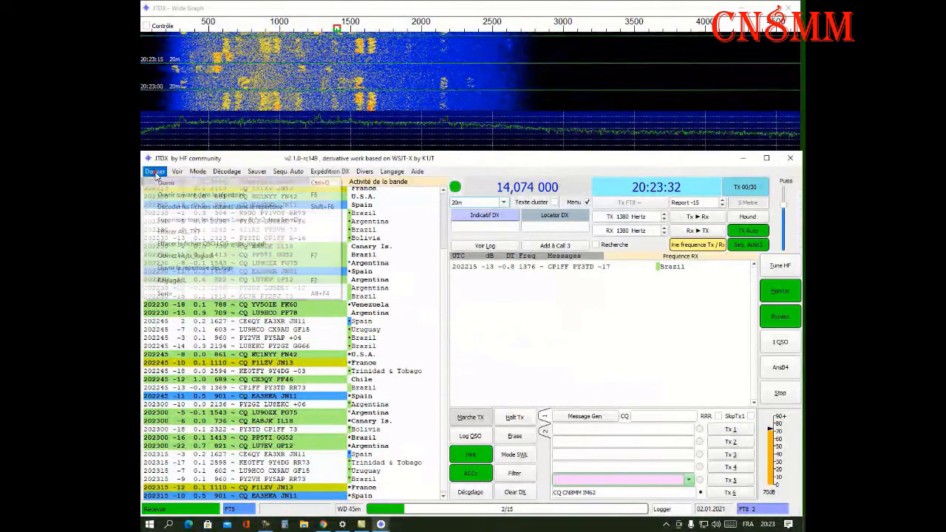
{"action": "left_click", "coordinate": [170, 281]}
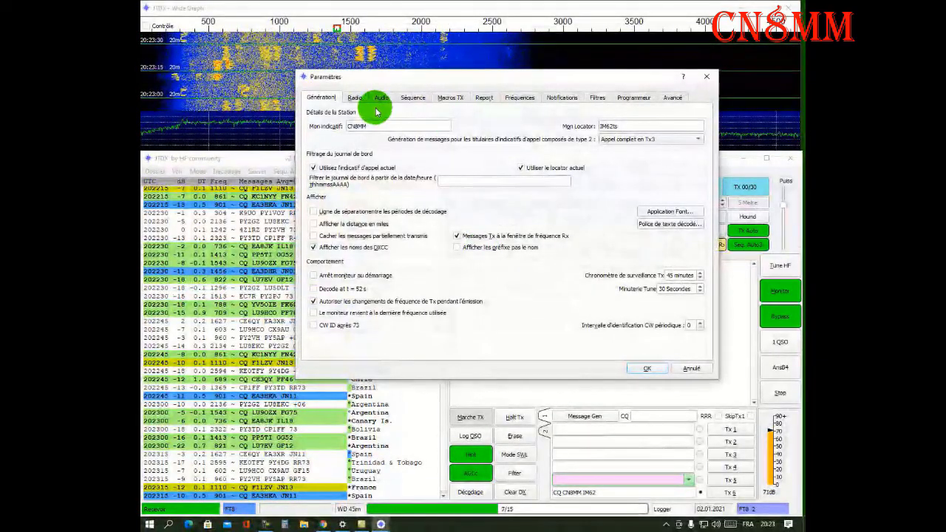
{"action": "left_click", "coordinate": [484, 97]}
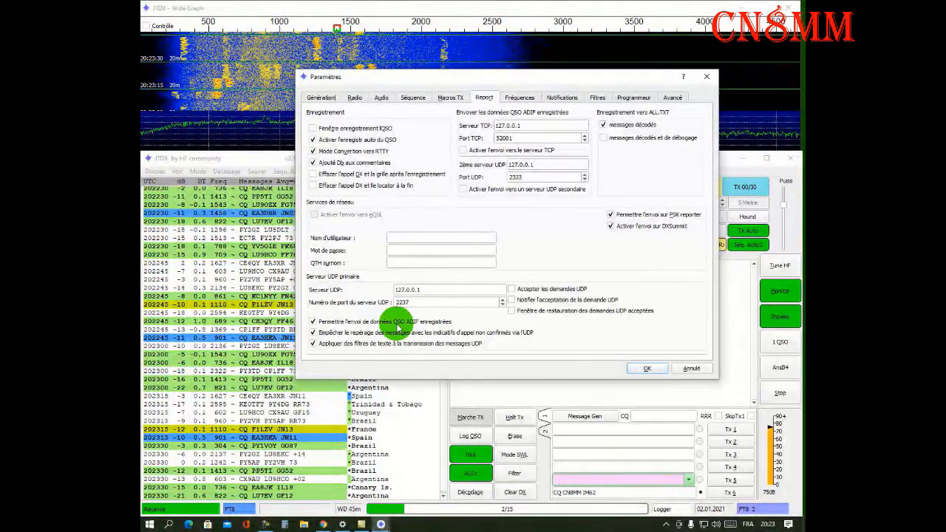
{"action": "left_click", "coordinate": [642, 369]}
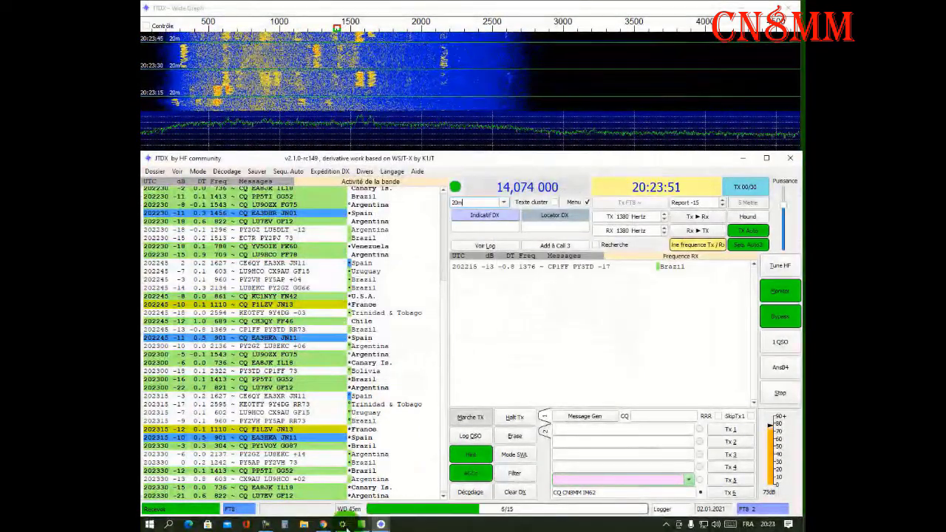
- Switch to the Chrome browser and open a new blank tab beside the JTDX home page
{"action": "left_click", "coordinate": [324, 524]}
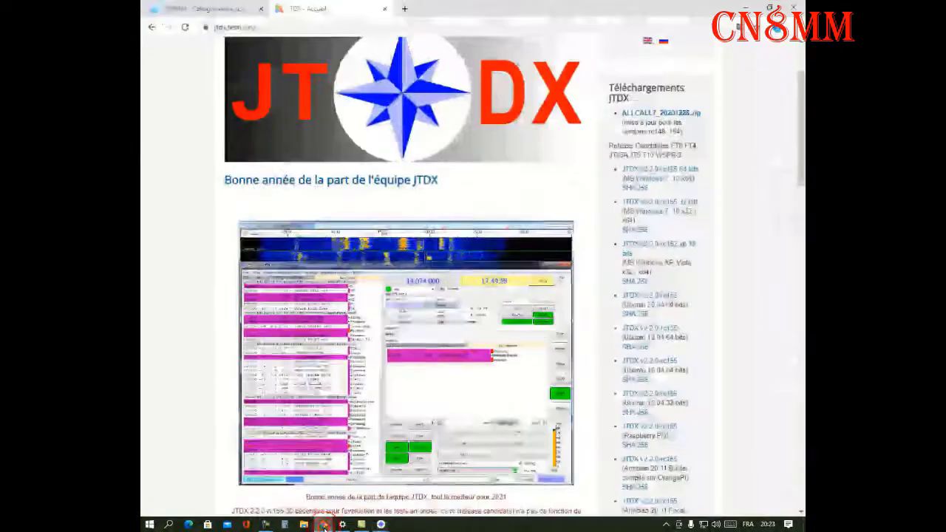
{"action": "left_click", "coordinate": [408, 9]}
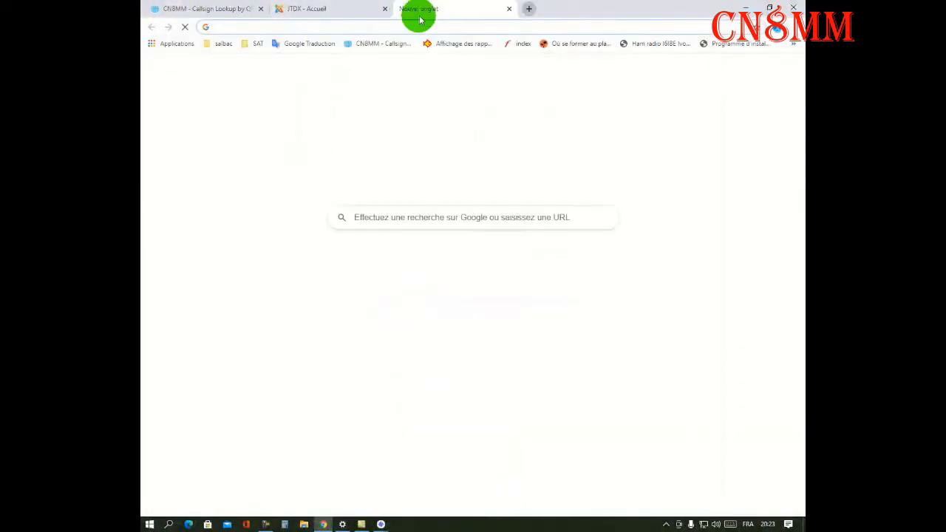